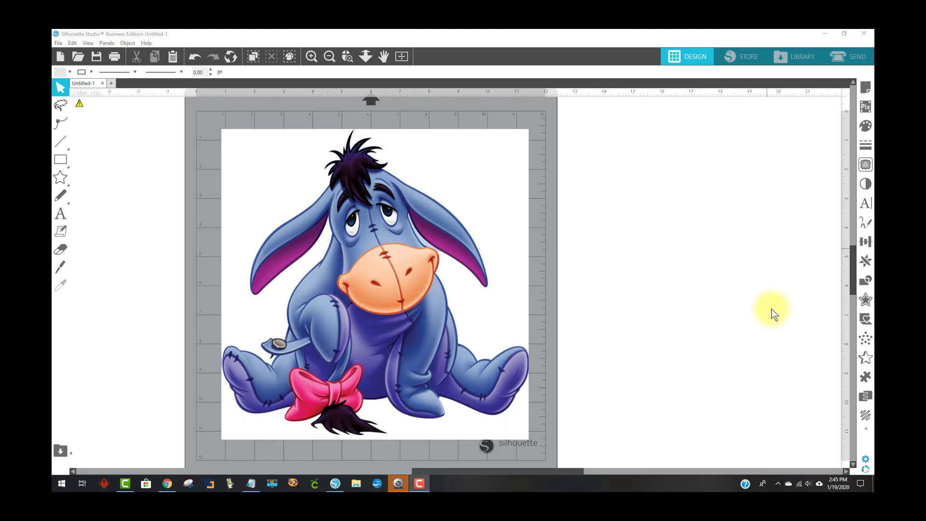
Open the Trace panel and select a trace area surrounding the whole Eeyore image
click(867, 166)
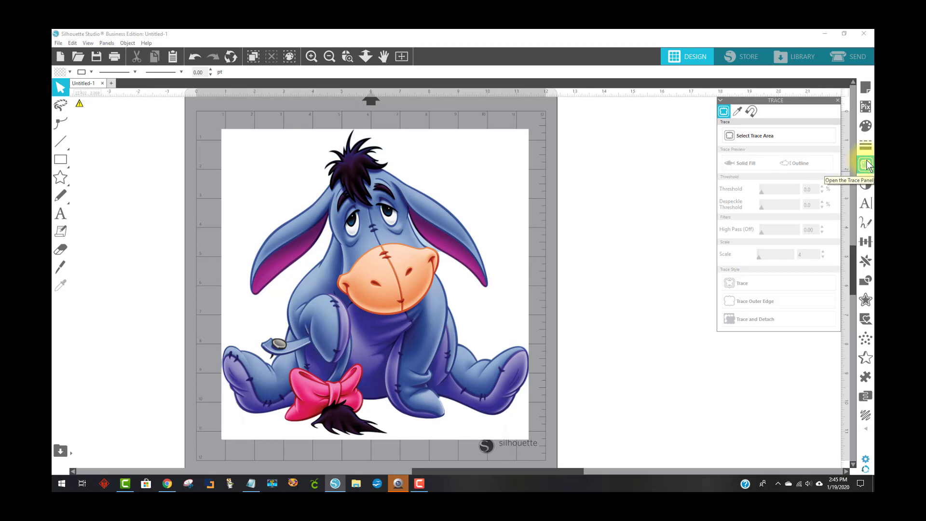
click(791, 134)
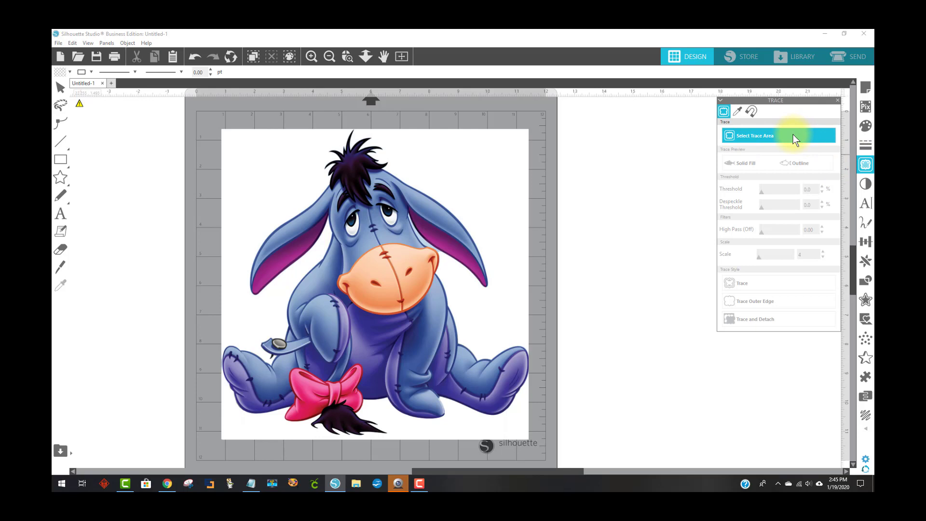
drag(218, 128, 441, 333)
mouse_move(466, 377)
mouse_down()
mouse_move(517, 447)
mouse_move(543, 450)
mouse_up()
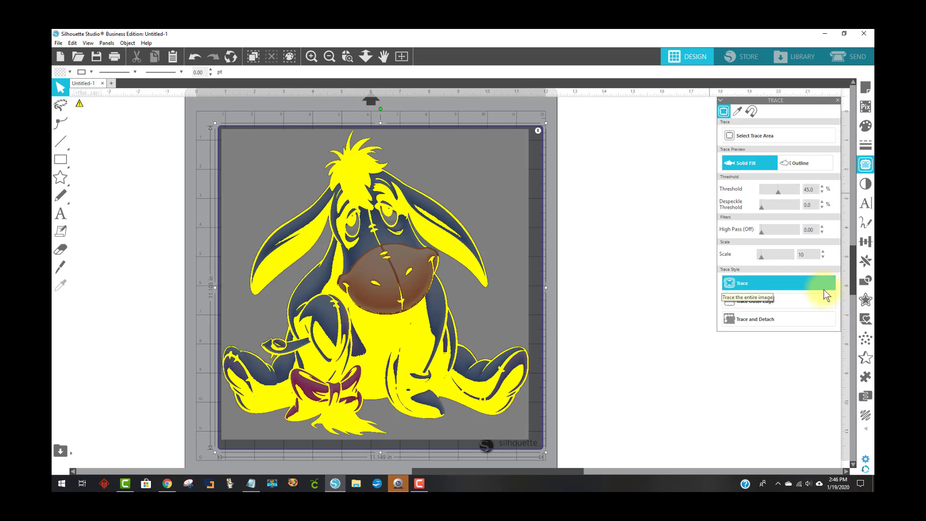
click(815, 322)
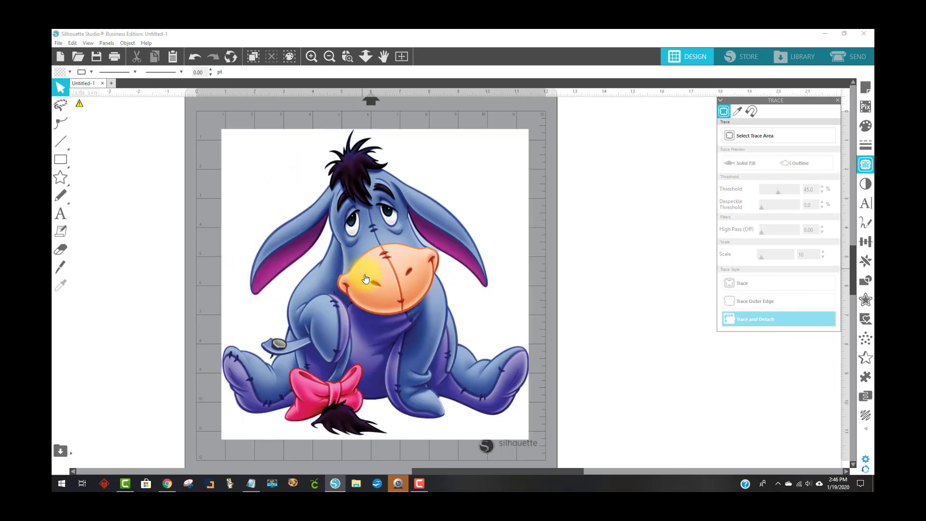
mouse_move(369, 283)
mouse_down()
mouse_move(440, 289)
mouse_move(489, 277)
mouse_move(507, 260)
mouse_move(584, 258)
mouse_move(613, 270)
mouse_up()
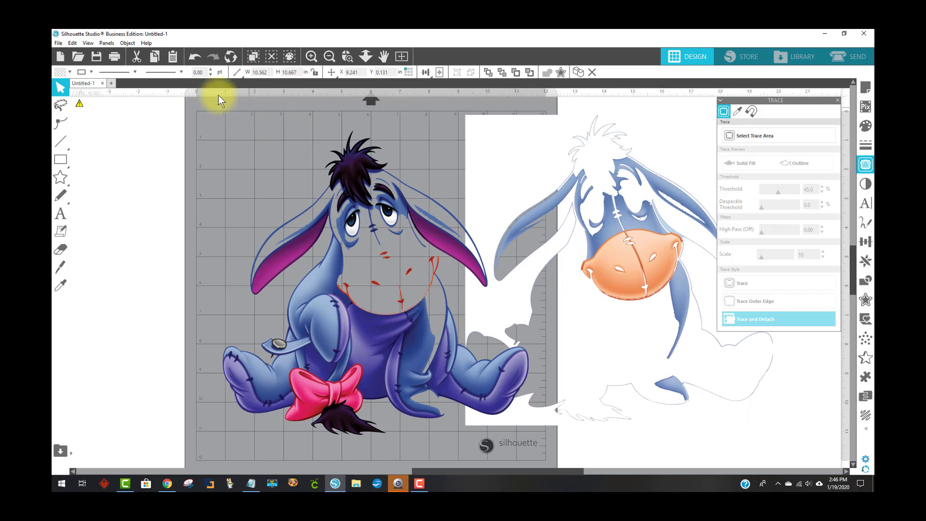
click(194, 57)
click(194, 57)
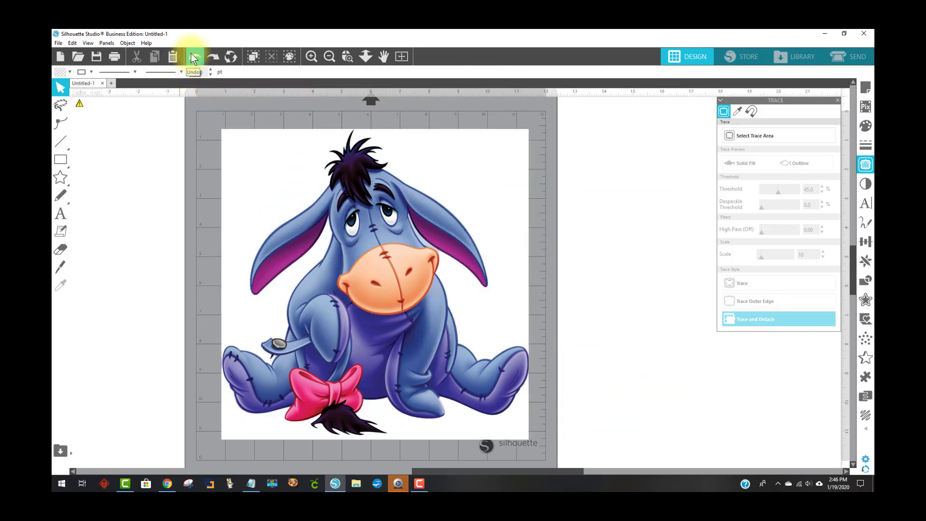
click(194, 57)
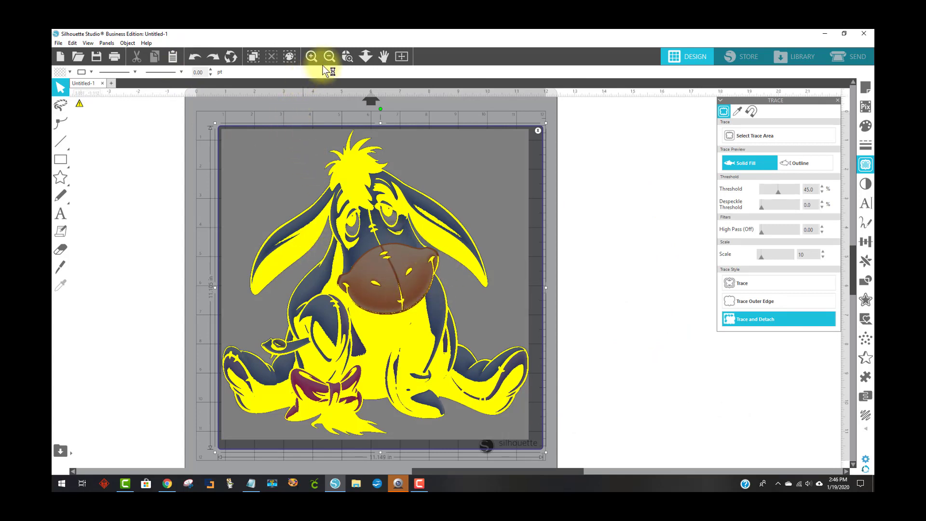
Zoom into the face and raise the trace threshold to 72%
click(346, 59)
drag(414, 233, 468, 284)
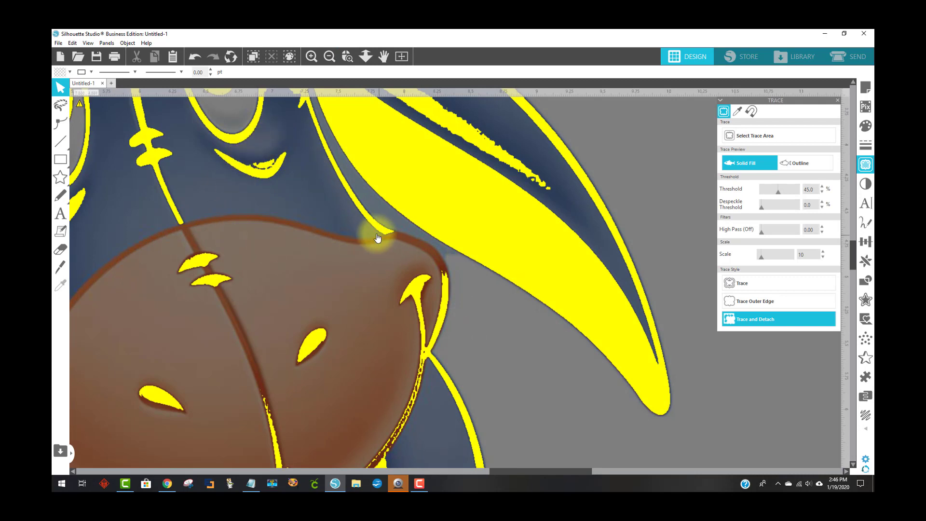
click(788, 191)
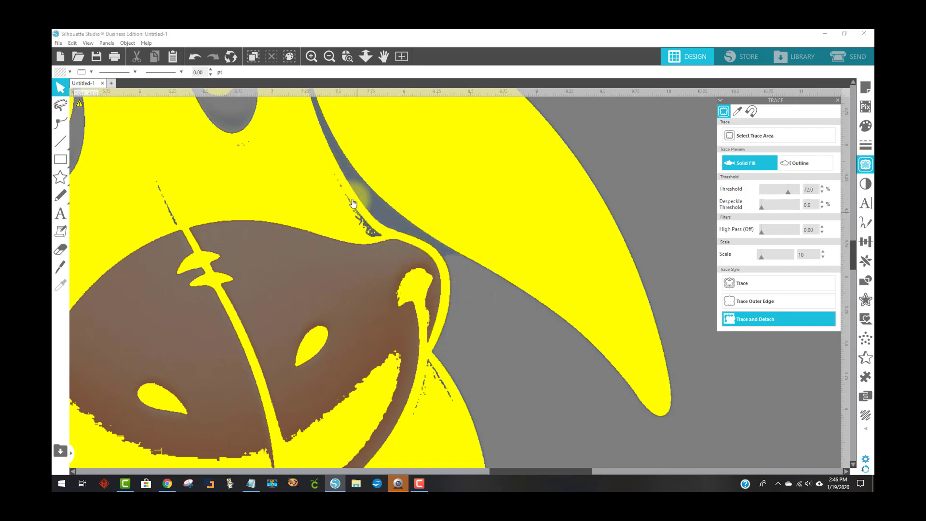
scroll(517, 341, down, 3)
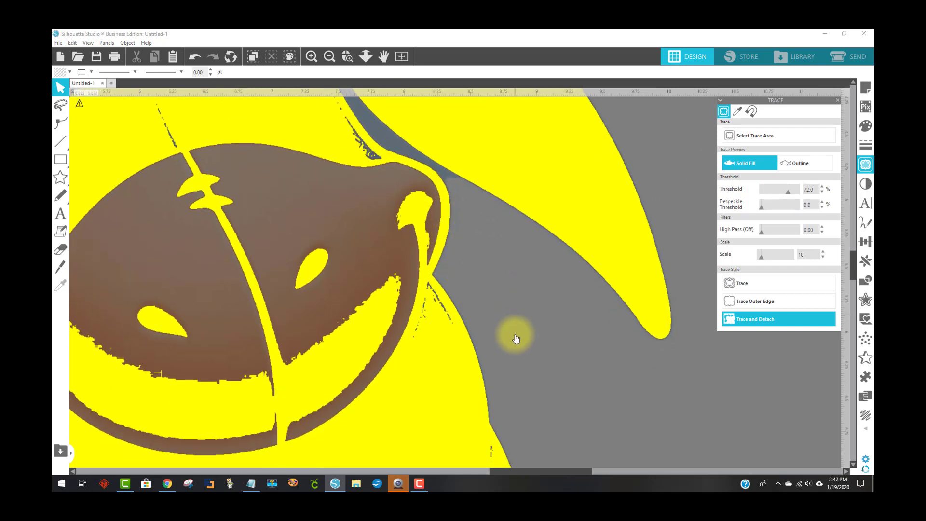
scroll(516, 339, down, 2)
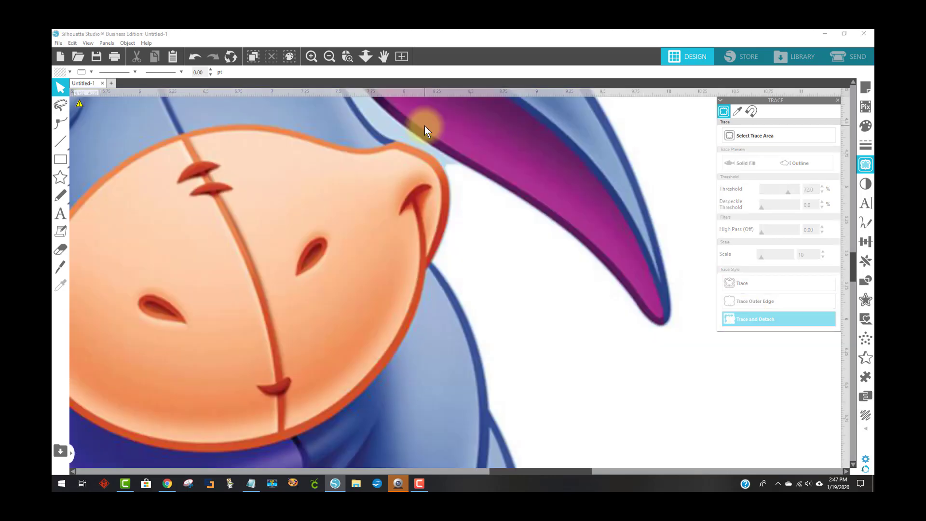
Move the traced image aside, delete the leftover background shape behind it, and move the image back
click(330, 56)
click(330, 57)
click(329, 57)
click(329, 57)
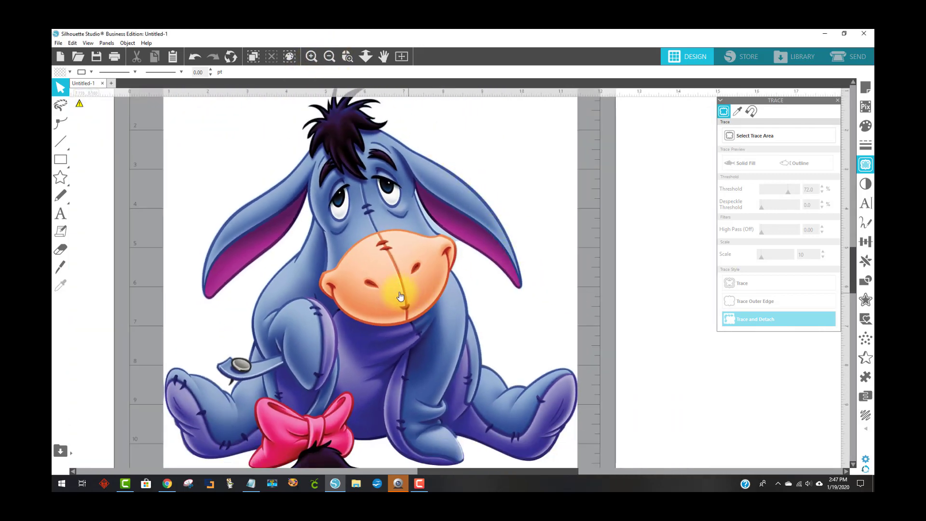
mouse_move(389, 289)
mouse_down()
mouse_move(648, 323)
mouse_move(546, 296)
mouse_move(446, 298)
mouse_move(490, 296)
mouse_move(274, 274)
mouse_move(502, 292)
mouse_move(512, 279)
mouse_up()
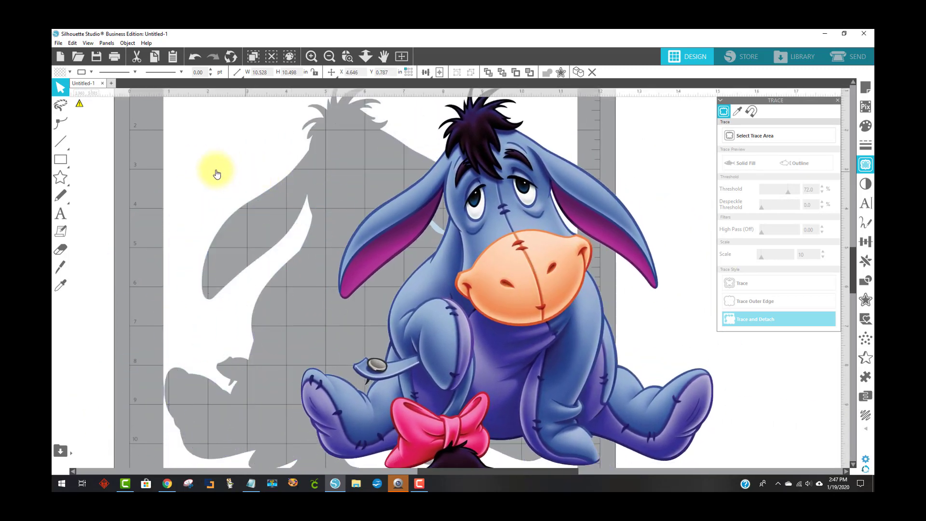
mouse_move(217, 168)
mouse_down()
mouse_move(145, 165)
mouse_move(168, 213)
mouse_move(158, 192)
mouse_move(144, 190)
mouse_up()
key(Delete)
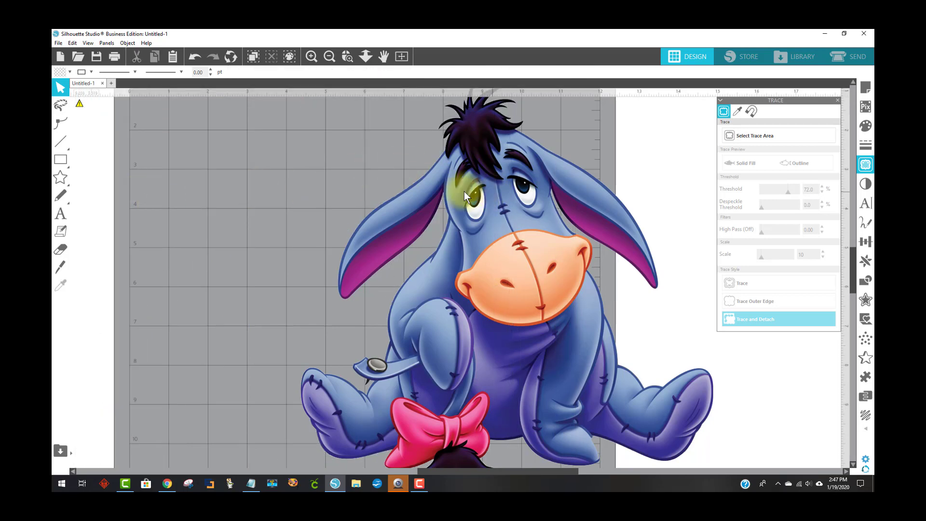
drag(486, 196, 357, 186)
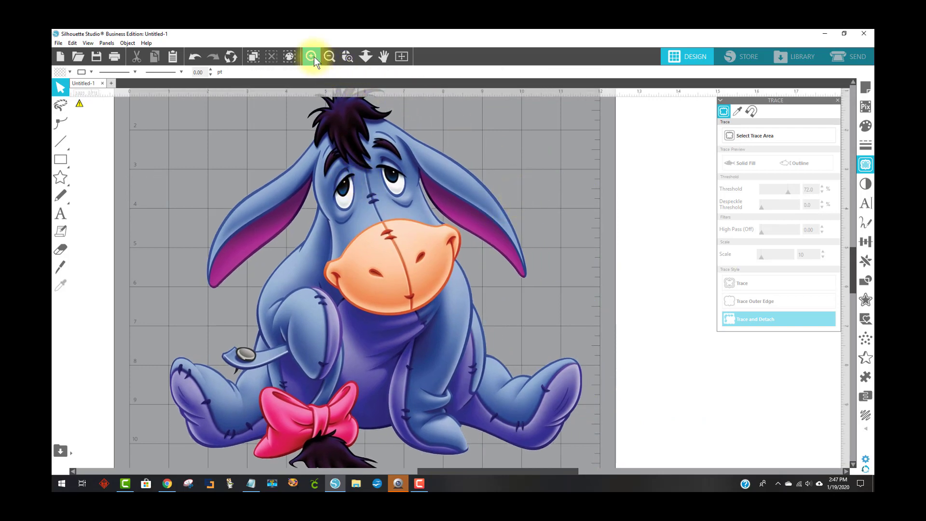
Delete the stray traced fragments lying off the mat to the upper left
click(329, 55)
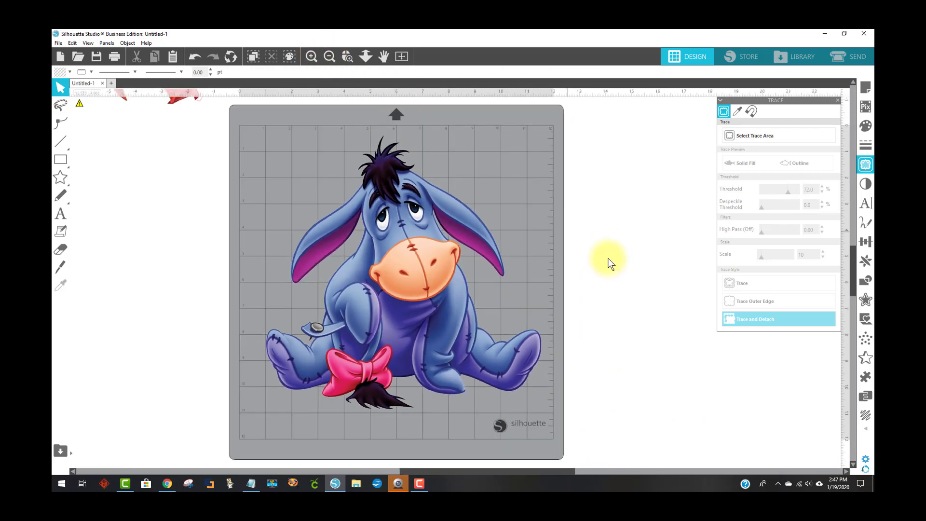
scroll(430, 241, up, 5)
drag(278, 198, 82, 98)
key(Delete)
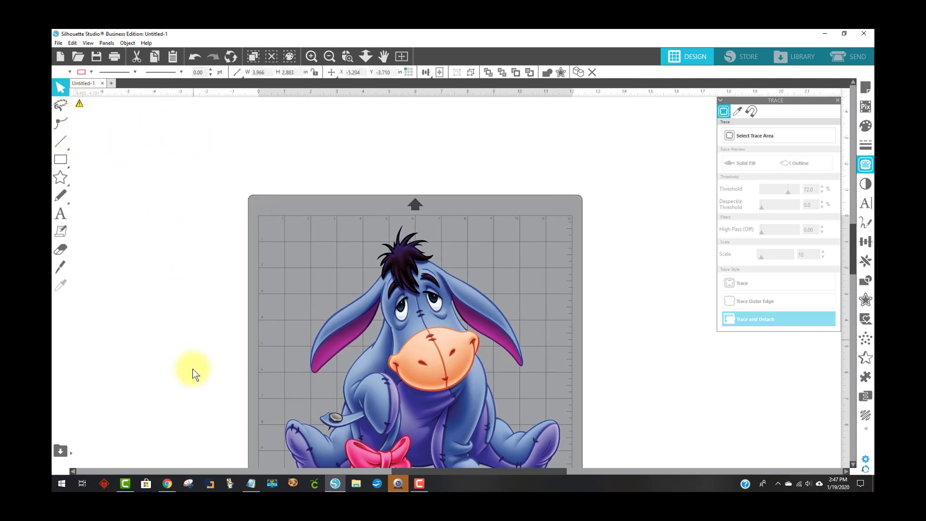
Zoom out over the workspace to check for any remaining stray pieces, then zoom back onto the mat
click(328, 56)
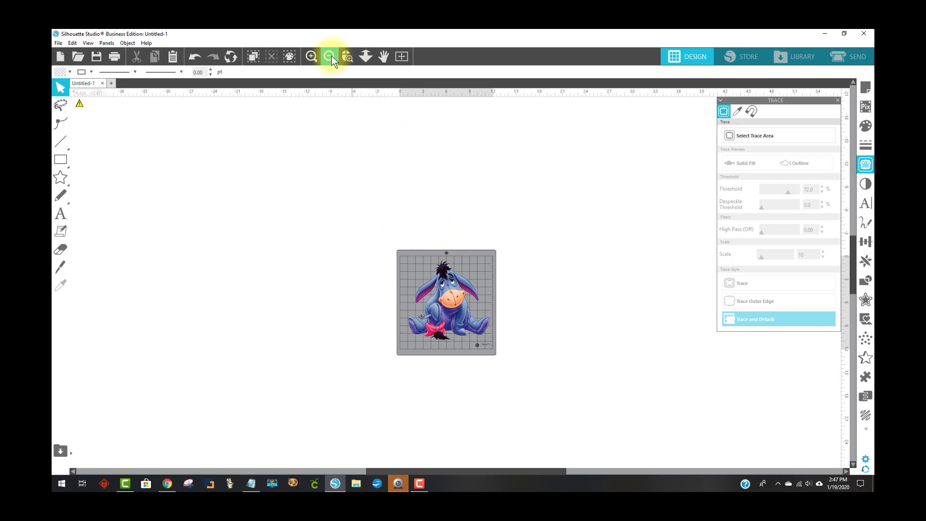
click(332, 56)
click(332, 56)
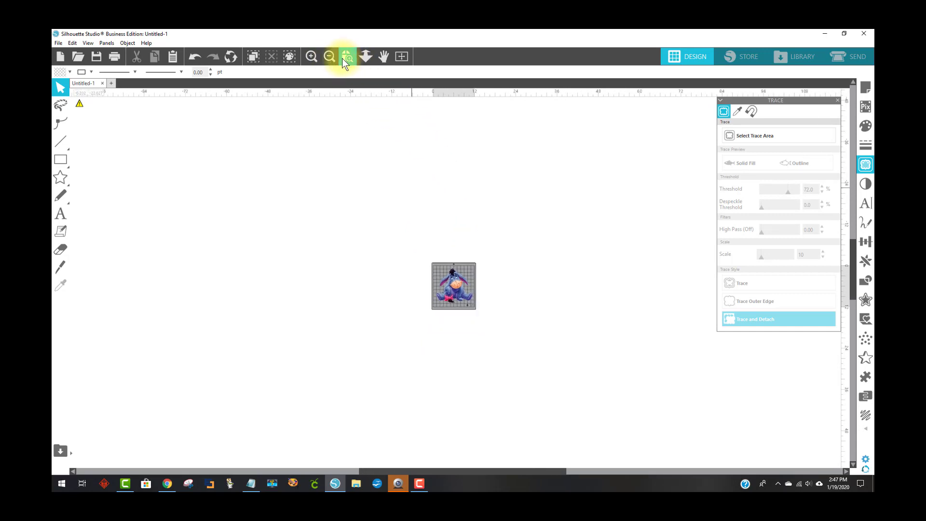
click(347, 56)
drag(428, 254, 490, 321)
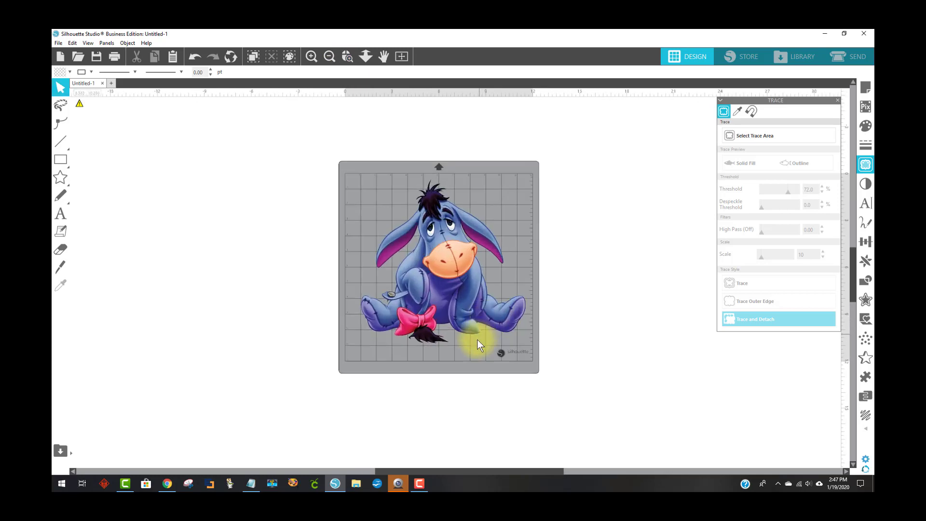
click(346, 56)
drag(339, 130, 530, 358)
scroll(597, 393, down, 2)
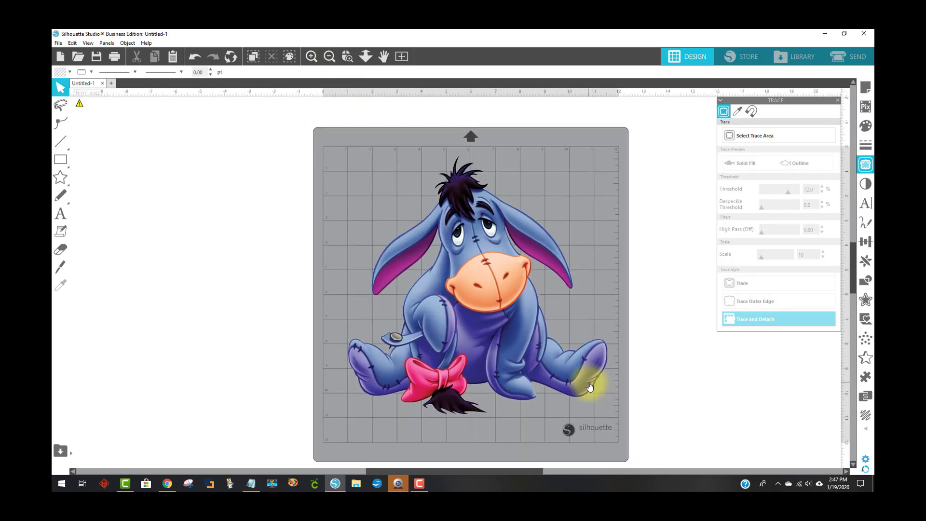
Select the image and set its height to 12 in
mouse_move(487, 326)
mouse_down()
mouse_move(457, 326)
mouse_move(476, 317)
mouse_up()
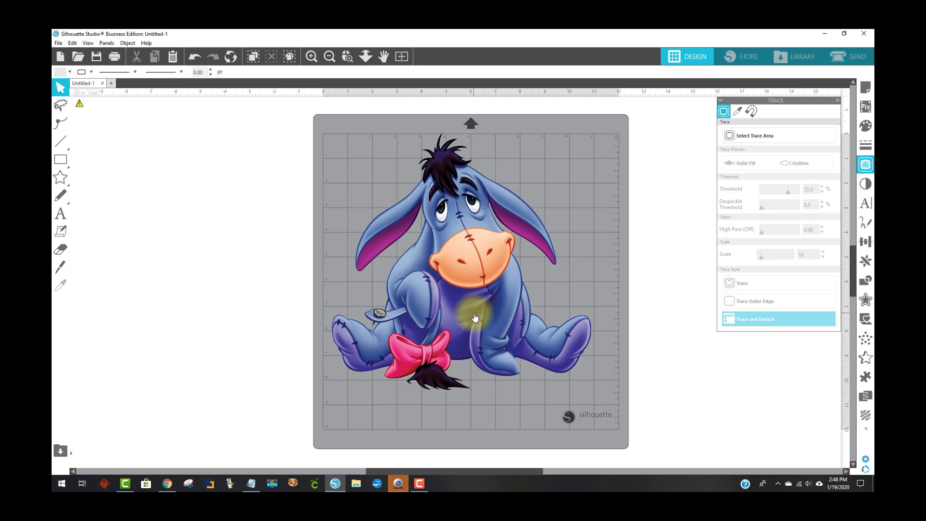
click(472, 296)
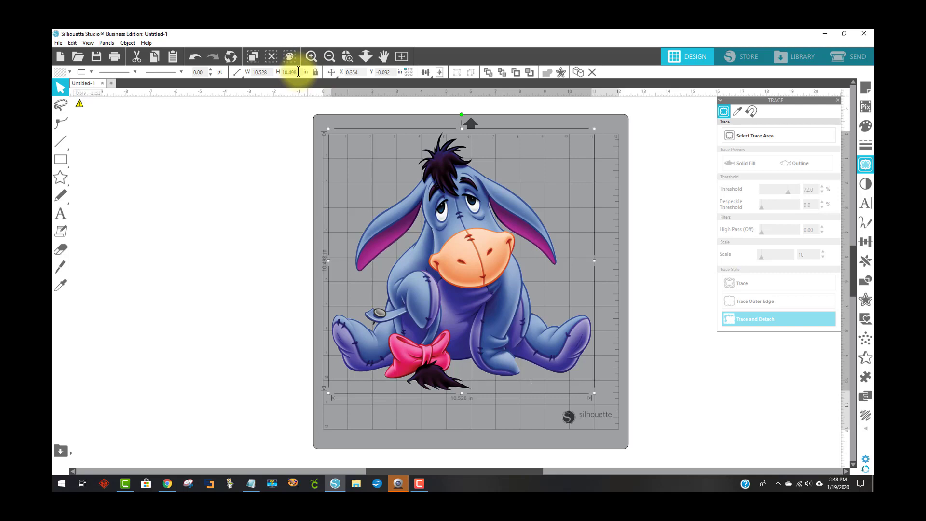
drag(301, 71, 269, 68)
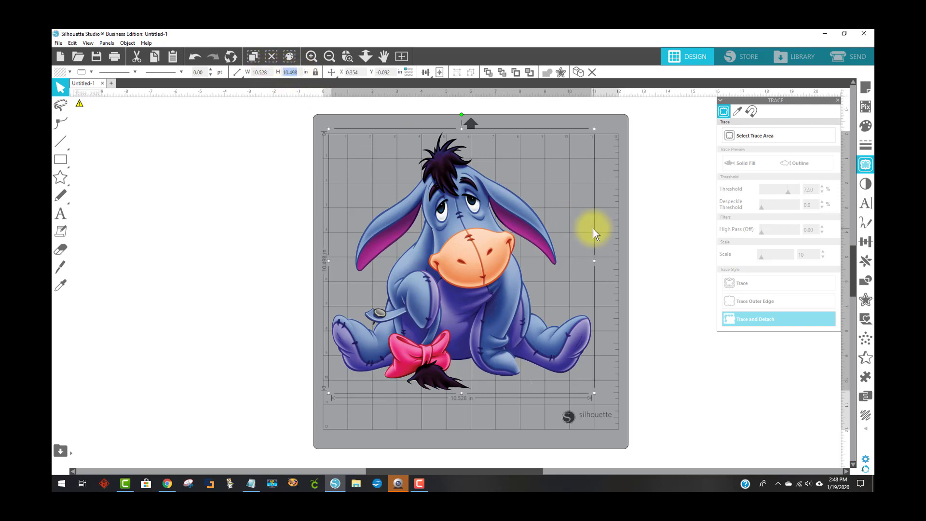
text(12)
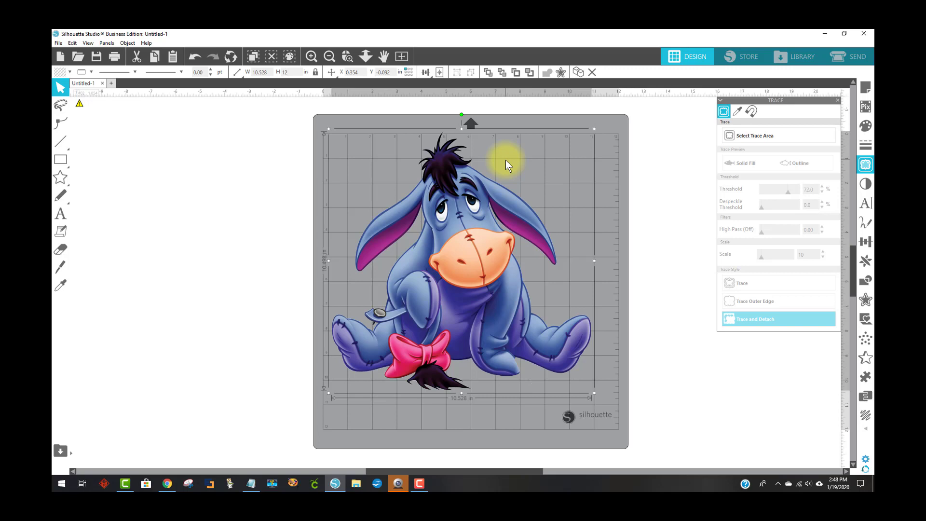
key(Return)
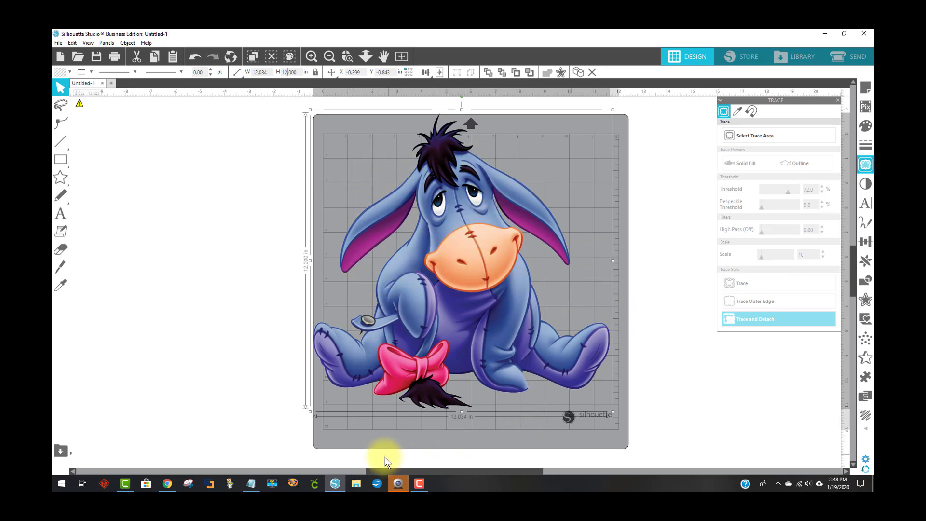
Move the resized image off the mat to its left side
drag(357, 468, 548, 470)
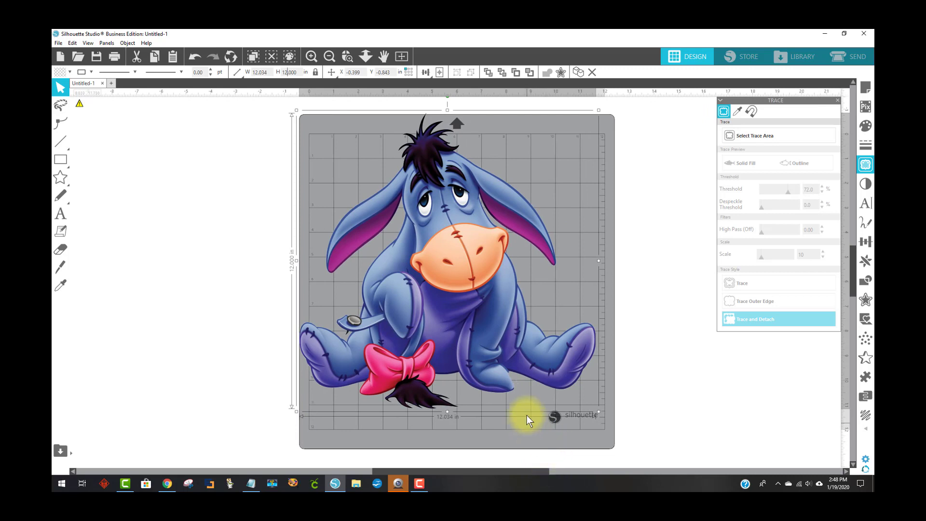
drag(462, 265, 245, 272)
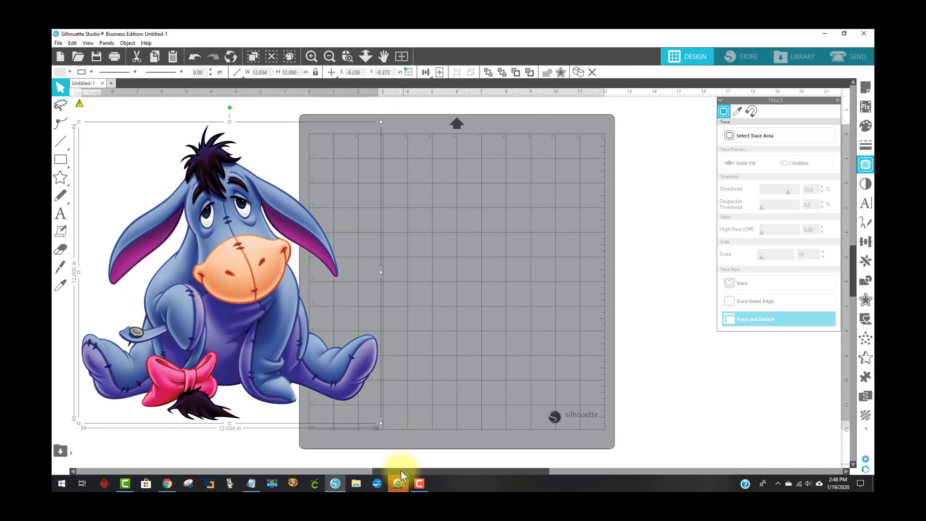
drag(401, 472, 342, 462)
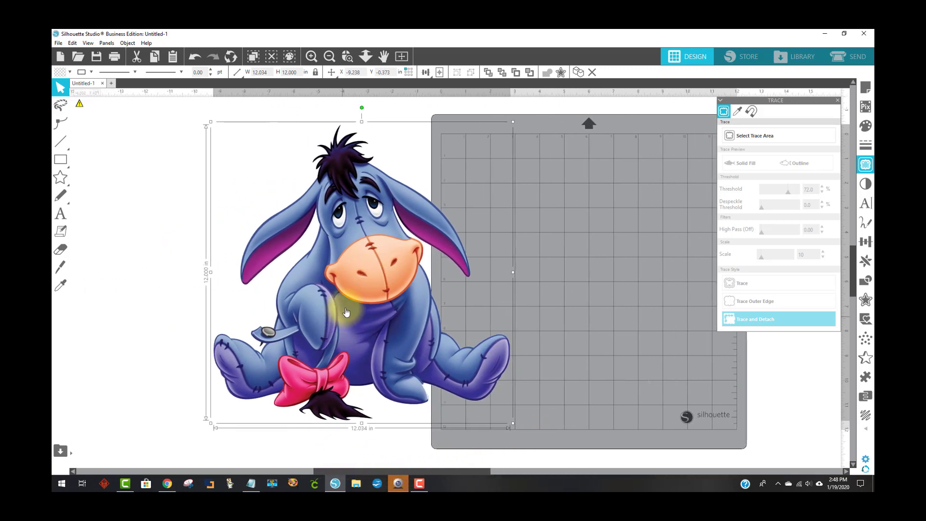
drag(315, 286, 277, 294)
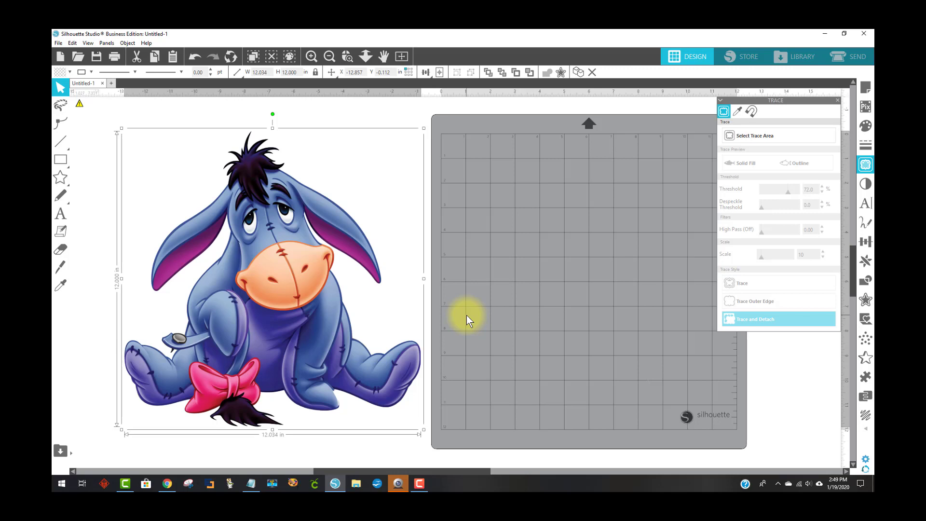
Close the Trace panel and set the page media size to Letter in Page Setup
click(839, 101)
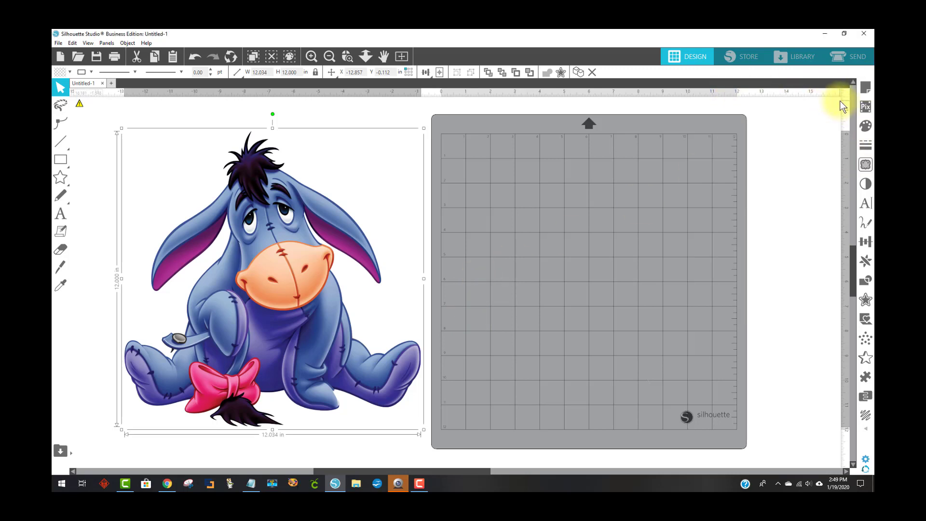
click(866, 87)
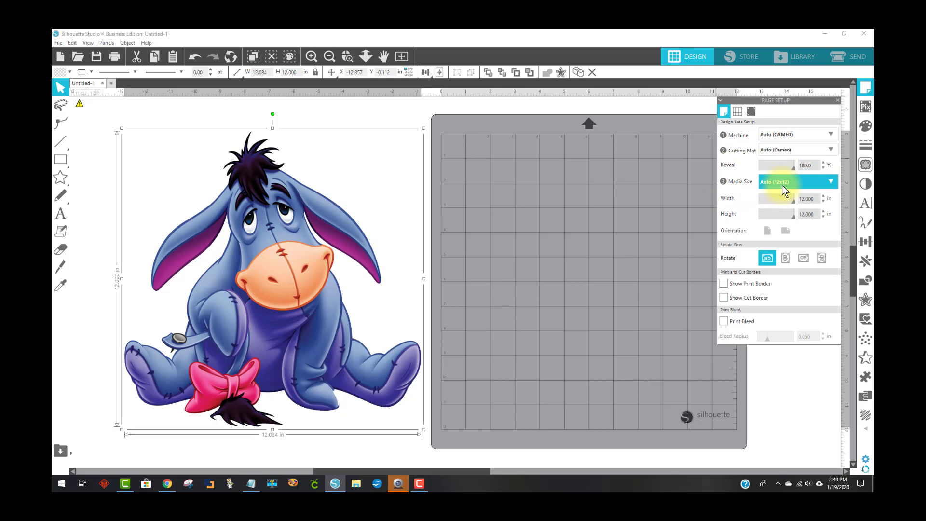
click(831, 184)
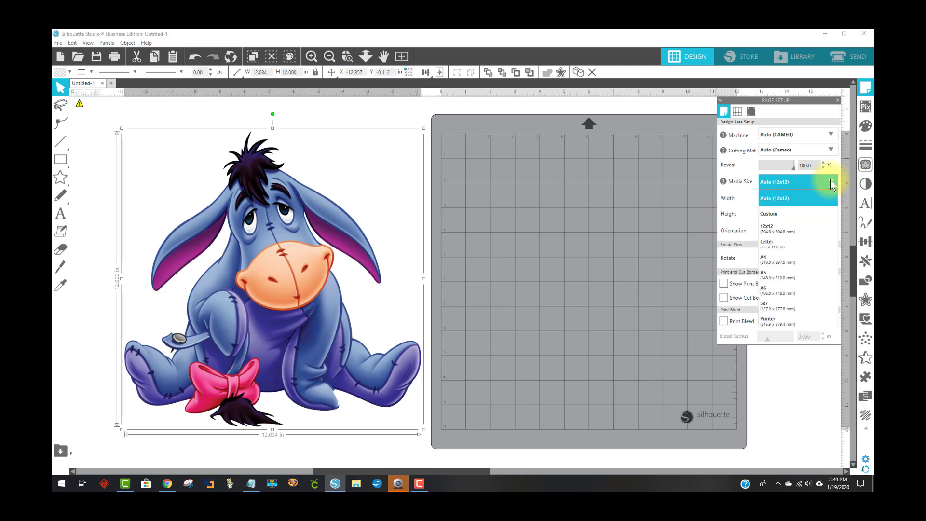
click(789, 246)
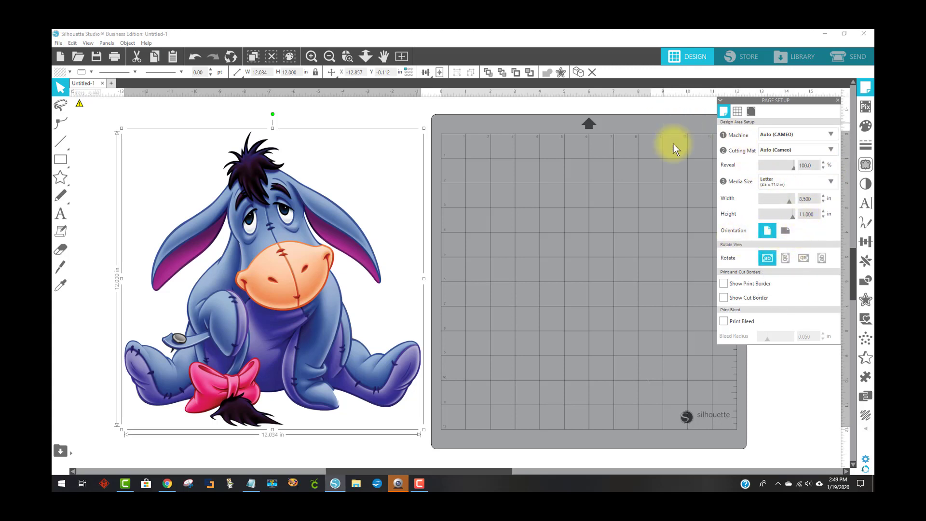
drag(426, 471, 500, 474)
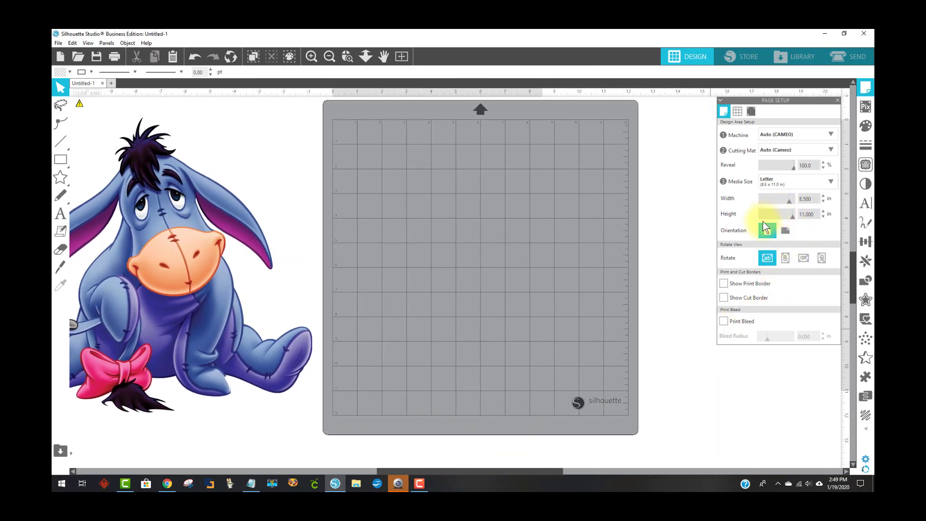
Set the mat reveal to 35% and turn registration marks on in Page Setup
drag(795, 167, 774, 170)
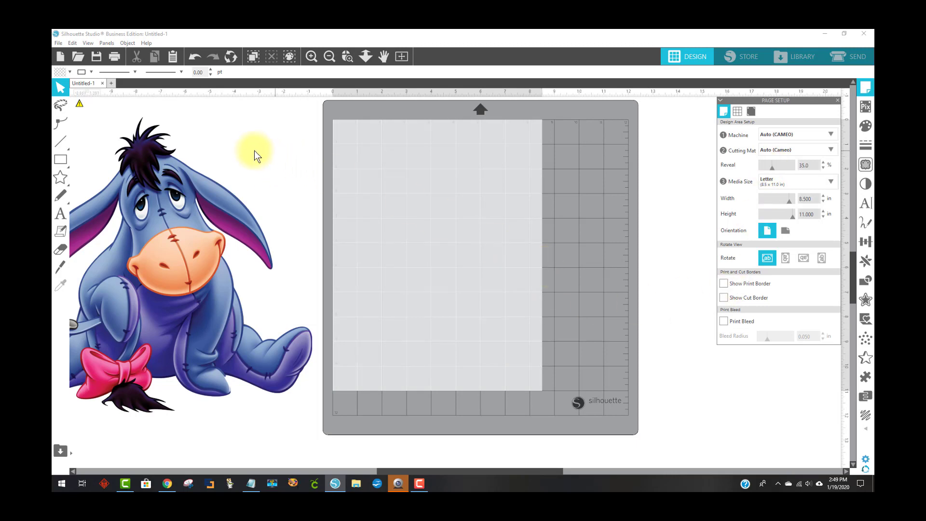
drag(192, 229, 227, 208)
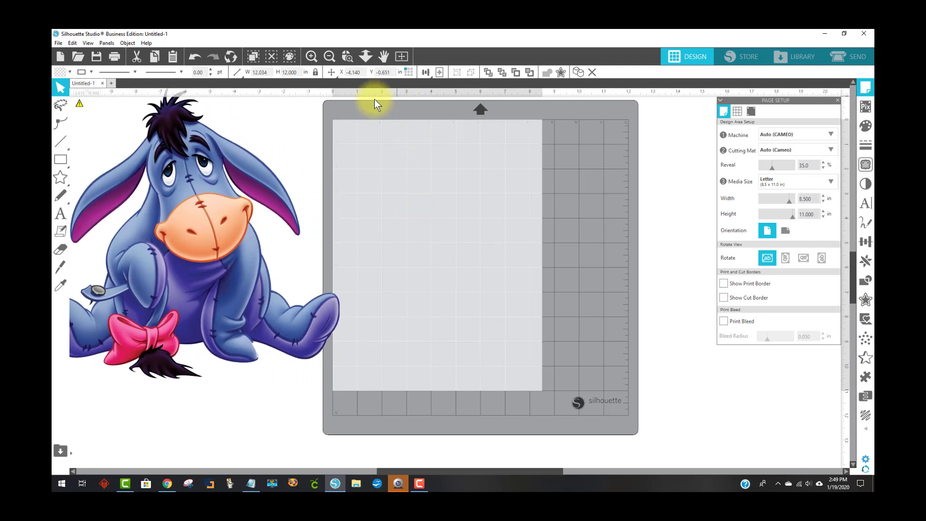
click(477, 126)
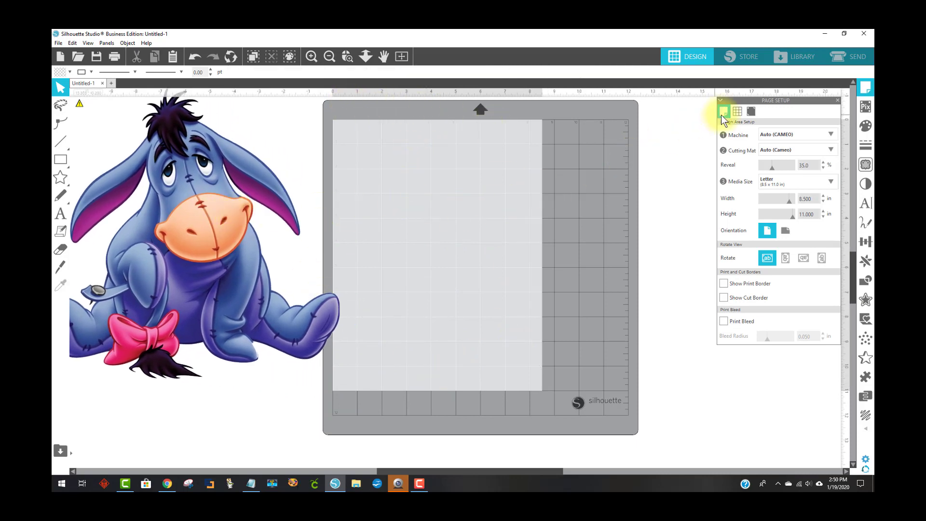
click(756, 111)
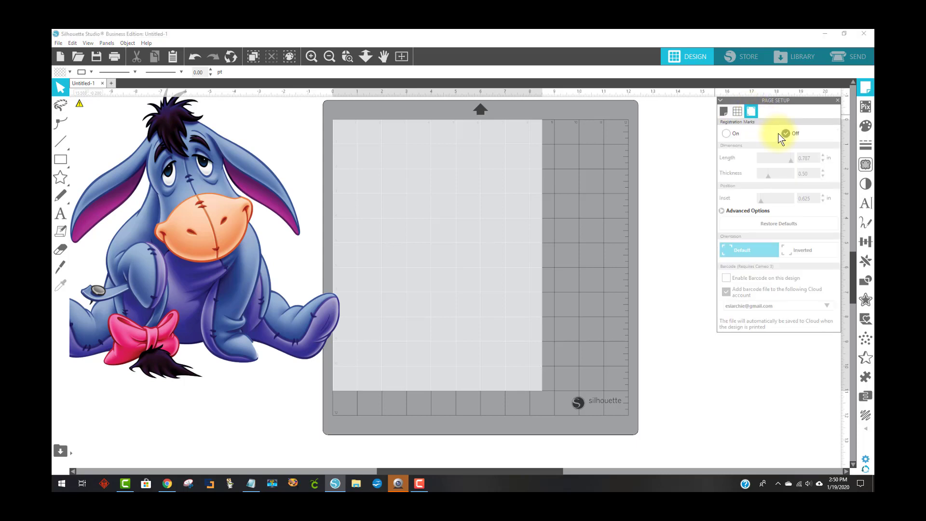
click(731, 132)
Move the image onto the mat, briefly rotating it and then returning it upright
drag(224, 256, 478, 325)
click(467, 308)
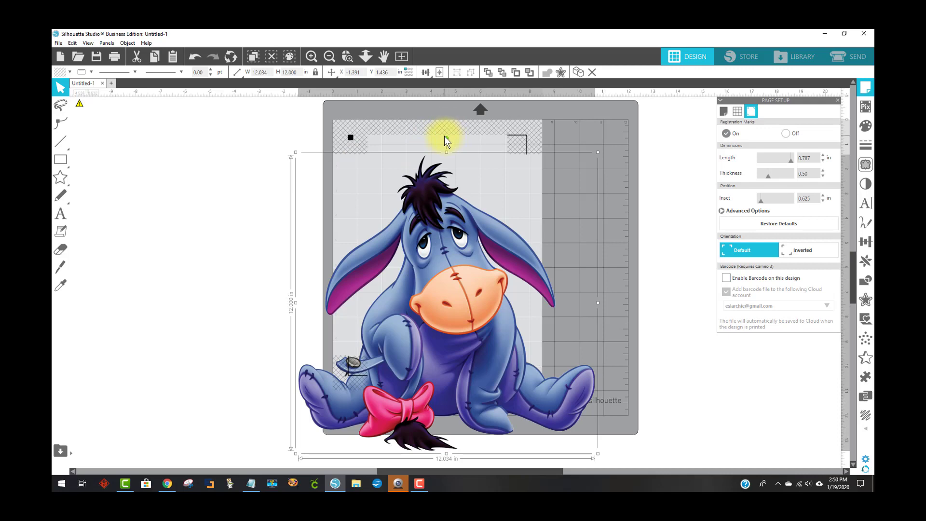
drag(447, 140, 584, 300)
drag(408, 259, 402, 244)
drag(424, 165, 422, 162)
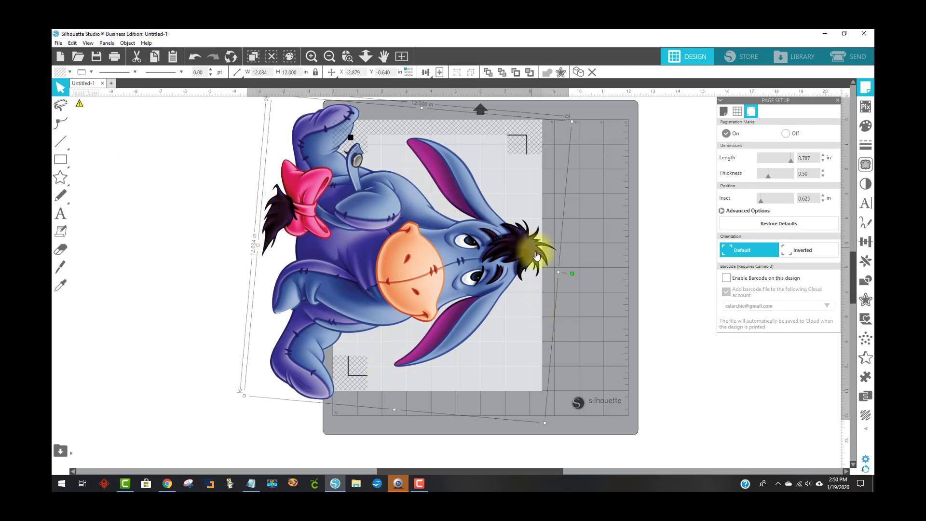
drag(571, 274, 407, 201)
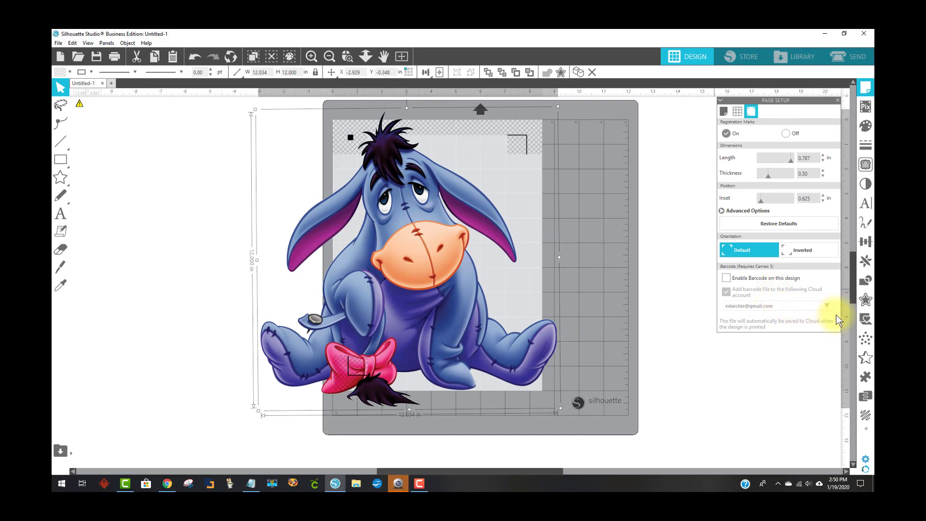
Add a 0.125 in offset around the image and fill the offset white
click(866, 301)
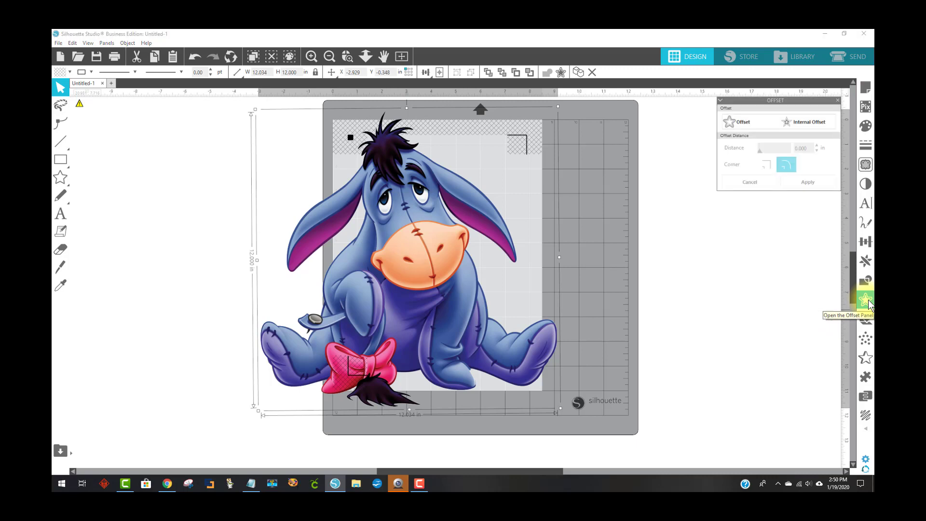
click(746, 126)
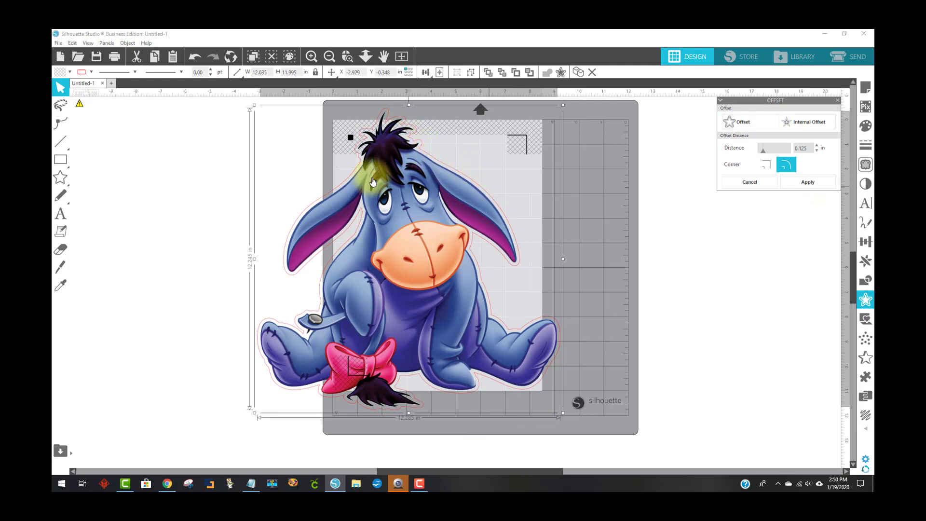
click(58, 72)
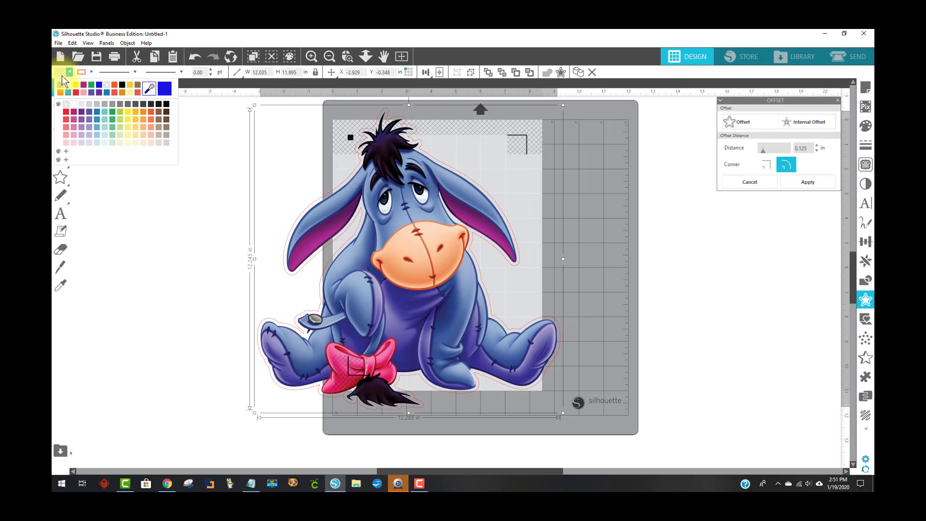
click(68, 83)
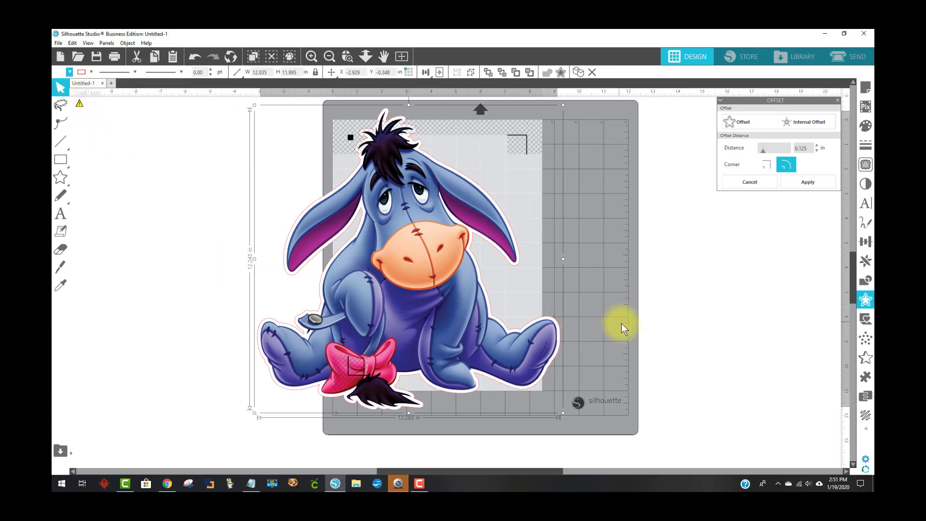
click(646, 378)
Select the image together with its offset and group them
drag(567, 410, 228, 186)
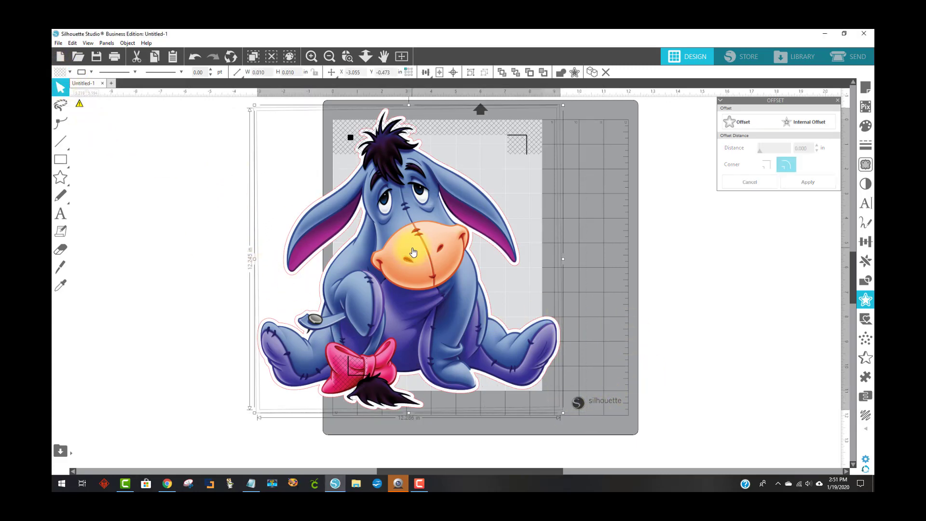
right_click(413, 247)
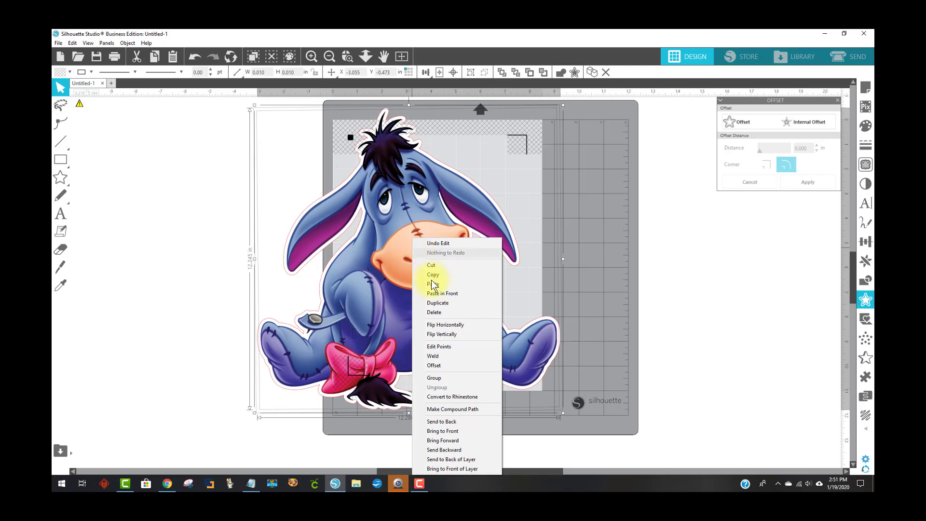
click(446, 379)
Rotate the grouped design 90 degrees sideways and position it over the page
drag(456, 265, 419, 303)
drag(370, 128, 499, 295)
drag(411, 275, 428, 241)
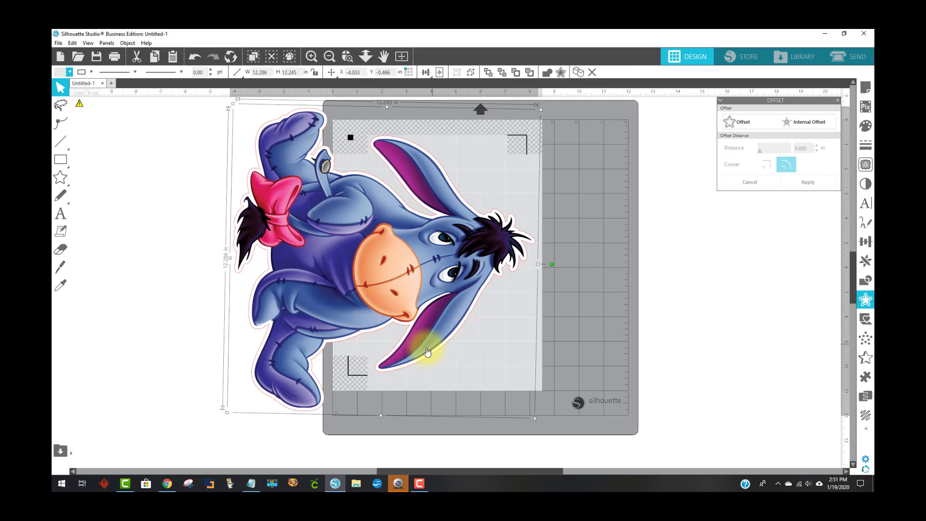
Turn on Show Print Border and Show Cut Border in Page Setup
click(866, 89)
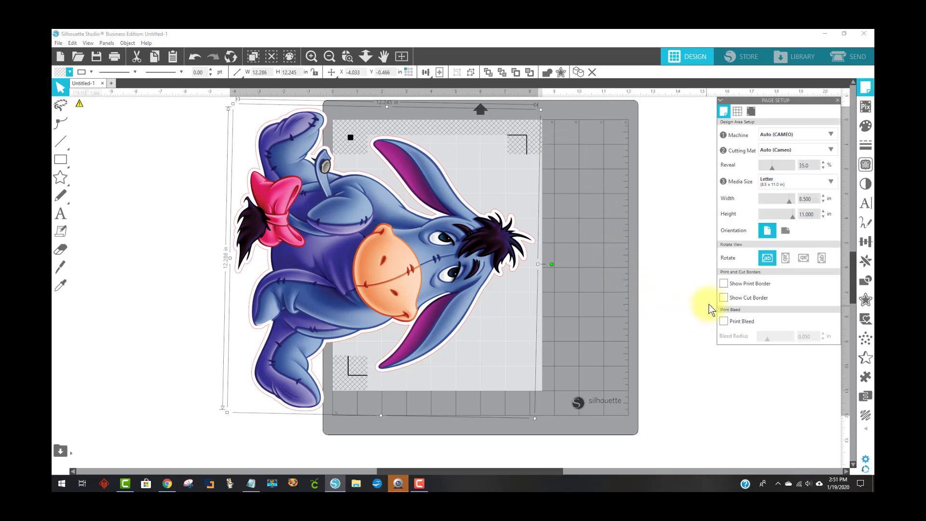
click(724, 283)
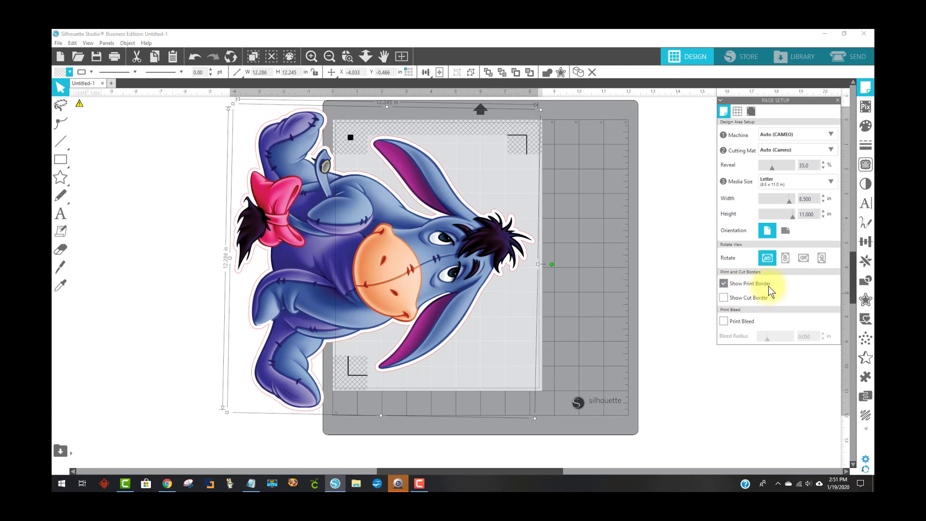
click(725, 297)
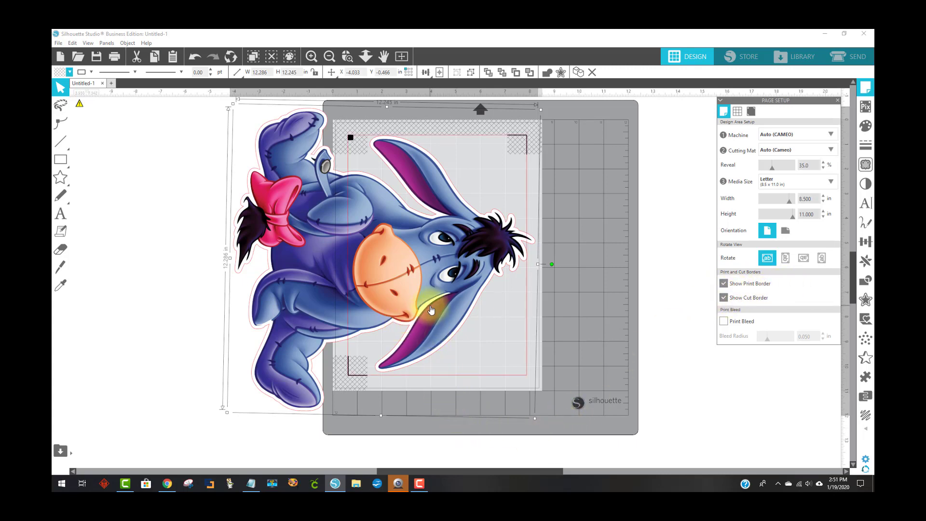
drag(444, 279, 442, 280)
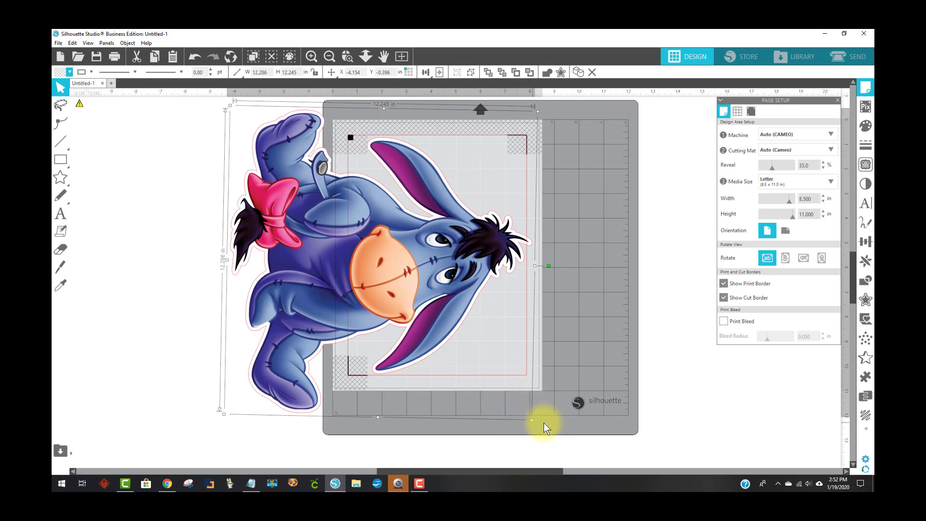
Scale the grouped design to about 11.7 in and nudge it to fit inside the cut border
drag(533, 420, 519, 407)
drag(458, 254, 464, 256)
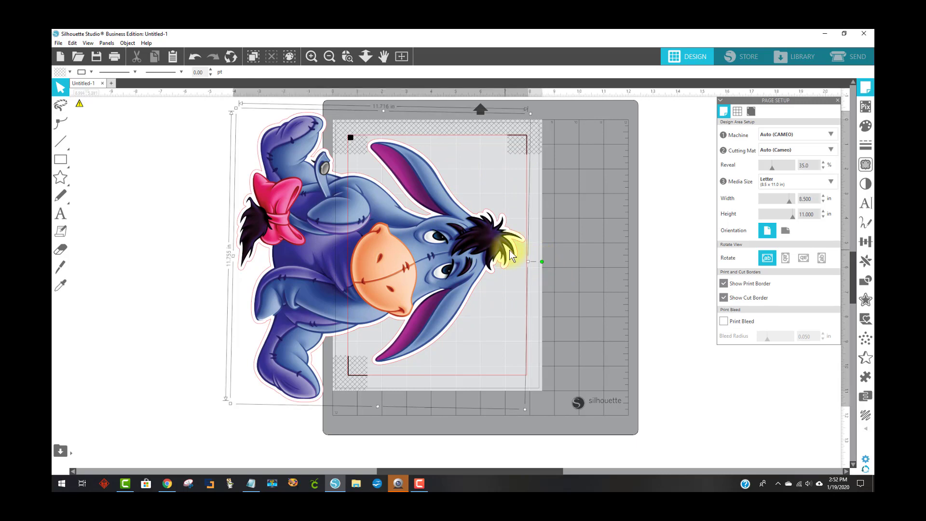
drag(544, 263, 546, 268)
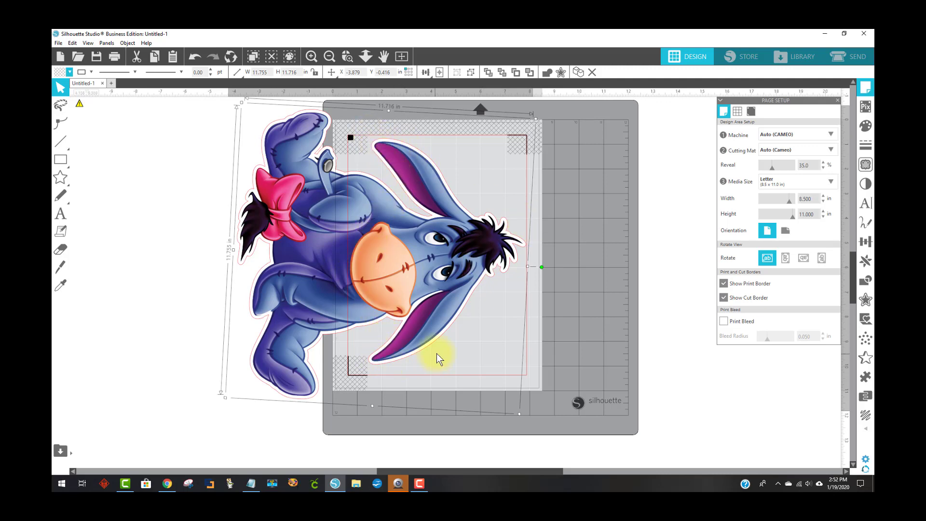
drag(518, 413, 518, 413)
drag(462, 259, 462, 260)
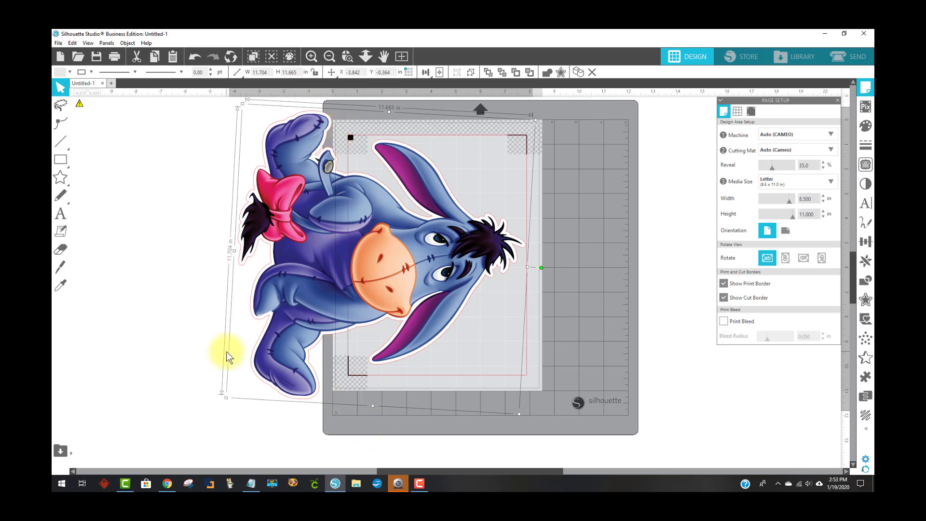
Use the Knife tool in Solid Poly mode to cut a line through the design from the head down past the nose
click(61, 271)
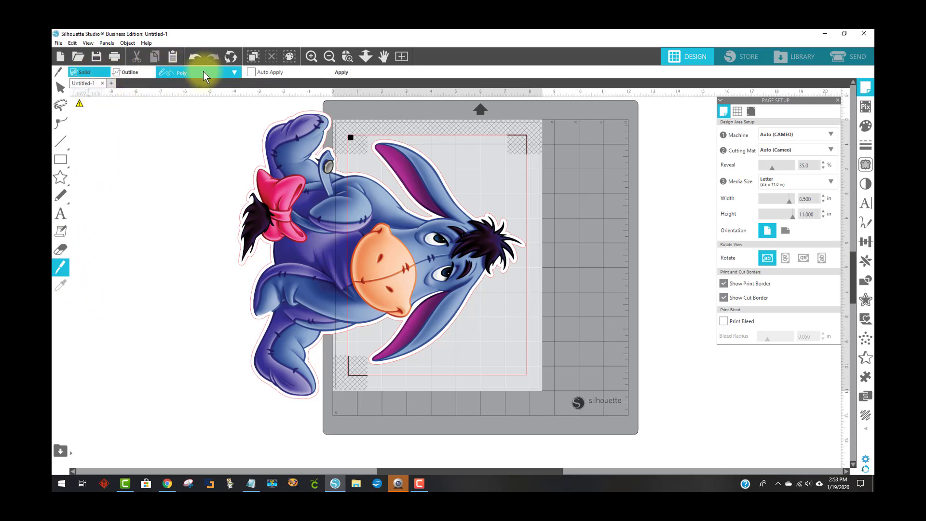
click(124, 73)
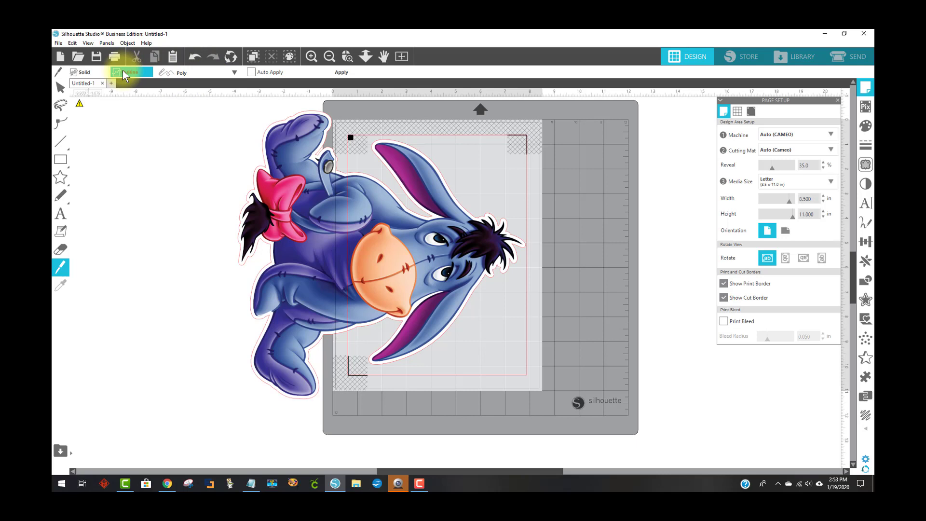
click(88, 72)
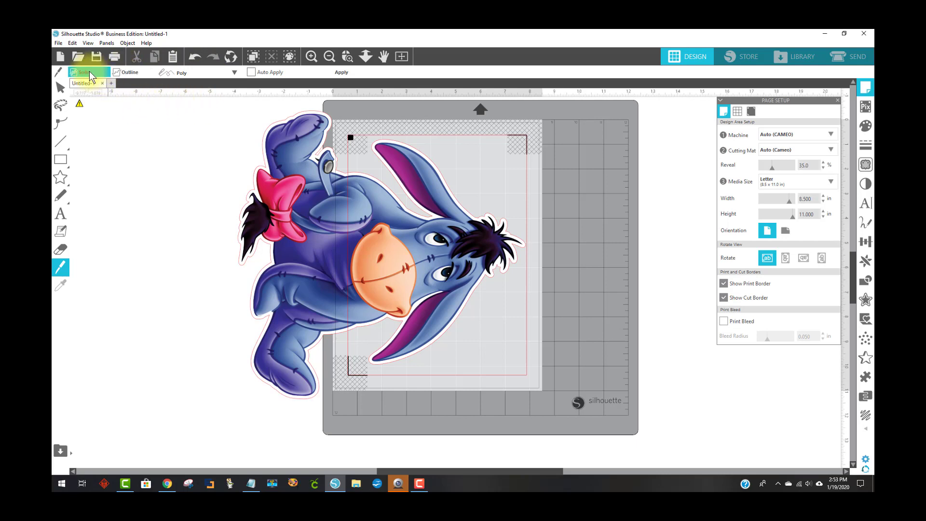
click(182, 72)
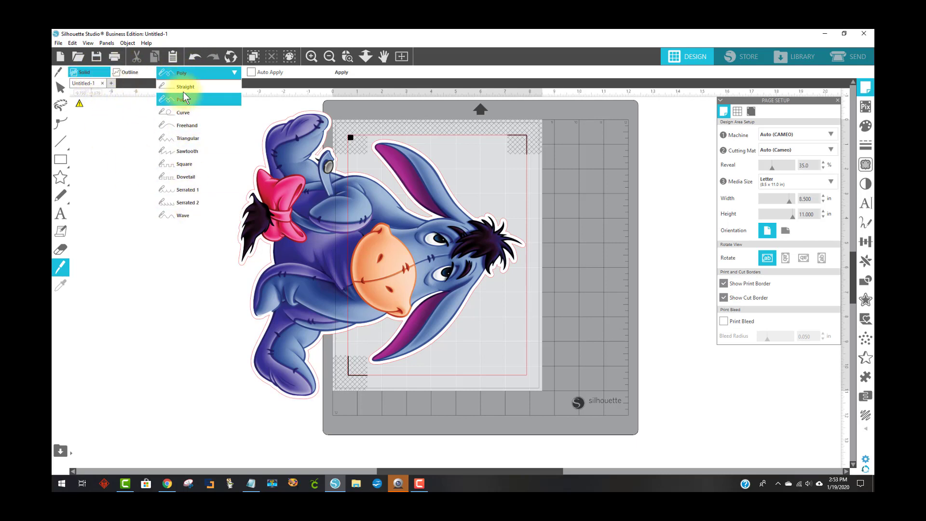
click(247, 77)
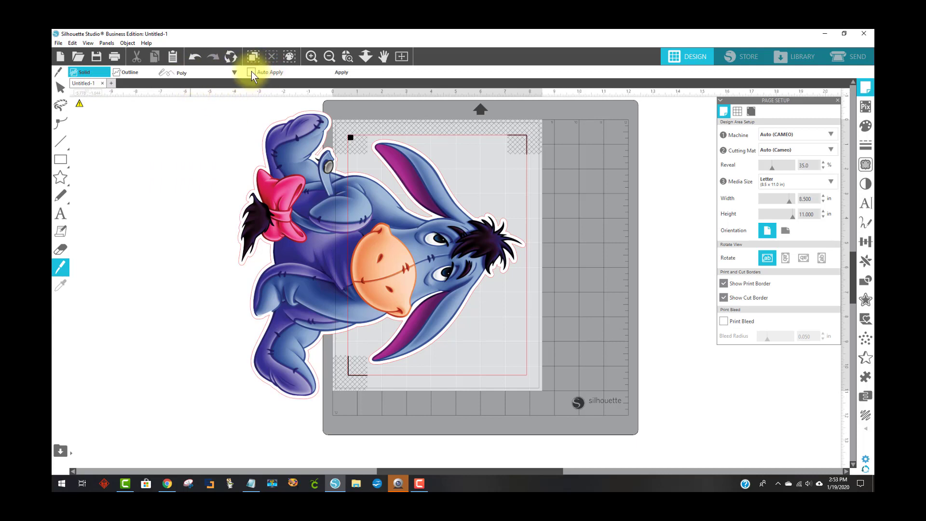
click(347, 57)
drag(359, 113, 560, 403)
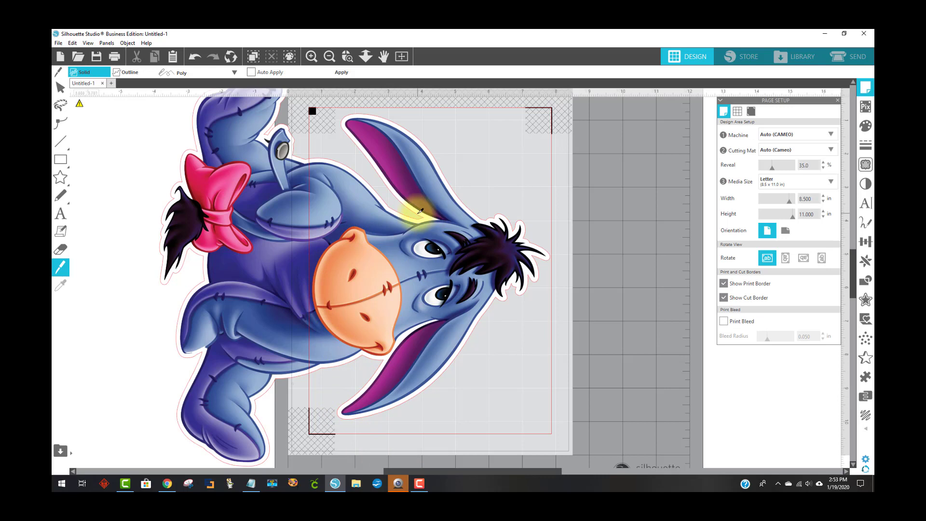
click(416, 215)
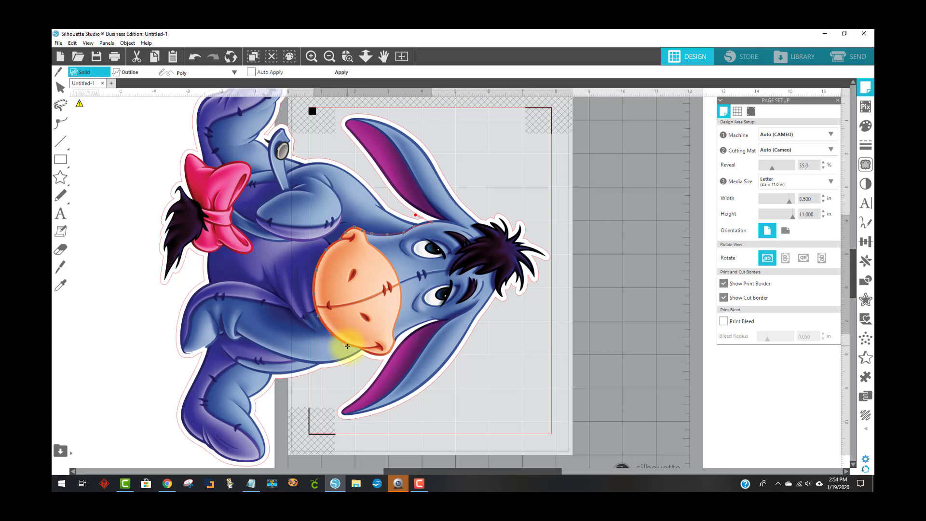
click(361, 350)
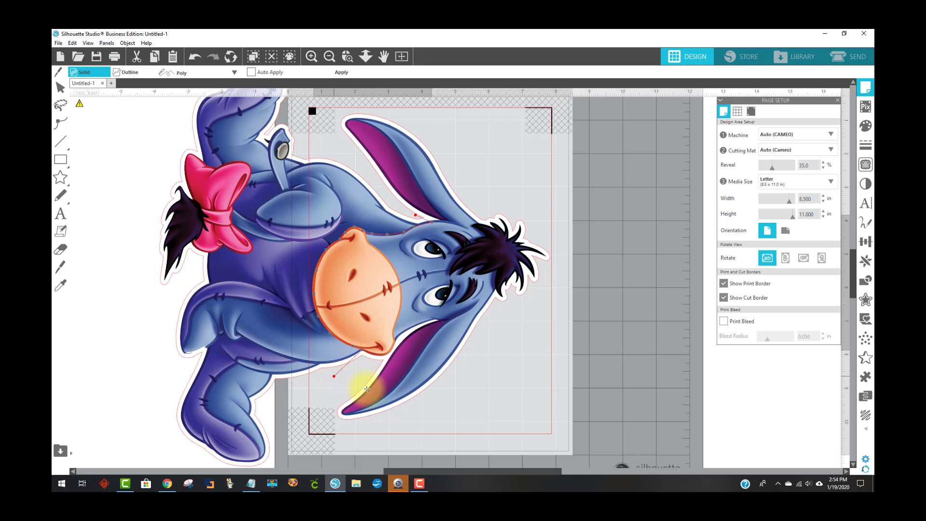
click(349, 381)
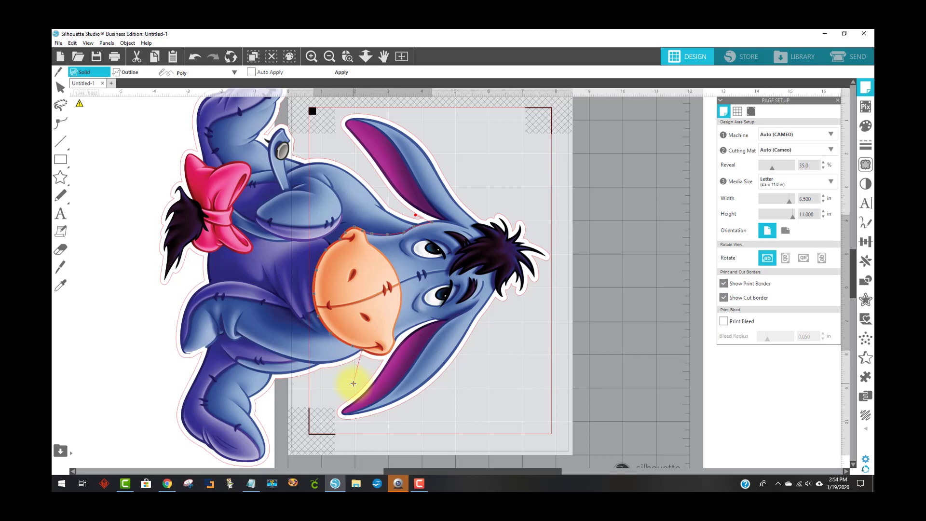
double_click(354, 384)
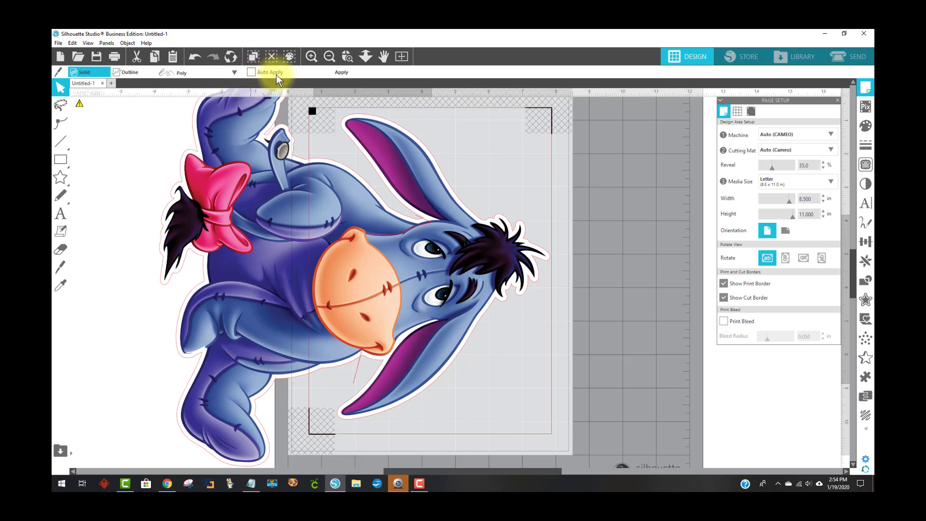
click(342, 72)
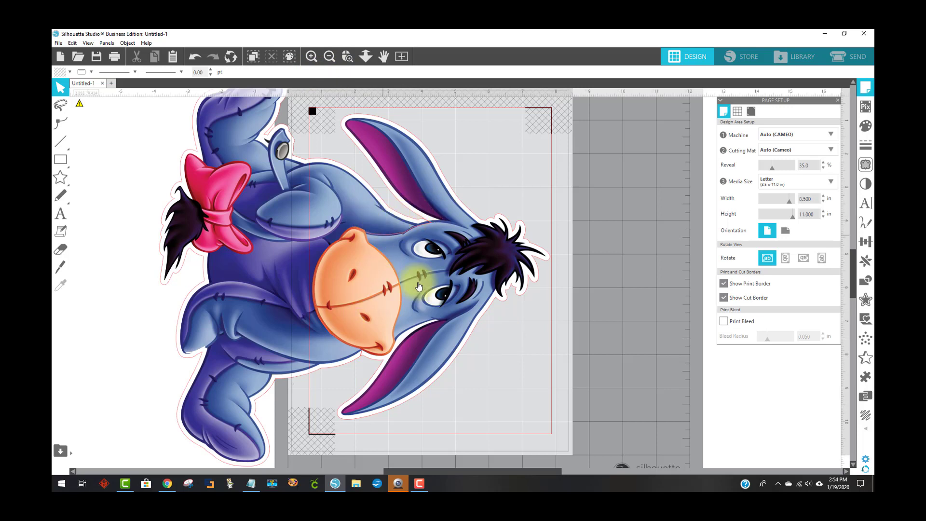
Select the pieces on the page and group them
drag(481, 332, 442, 186)
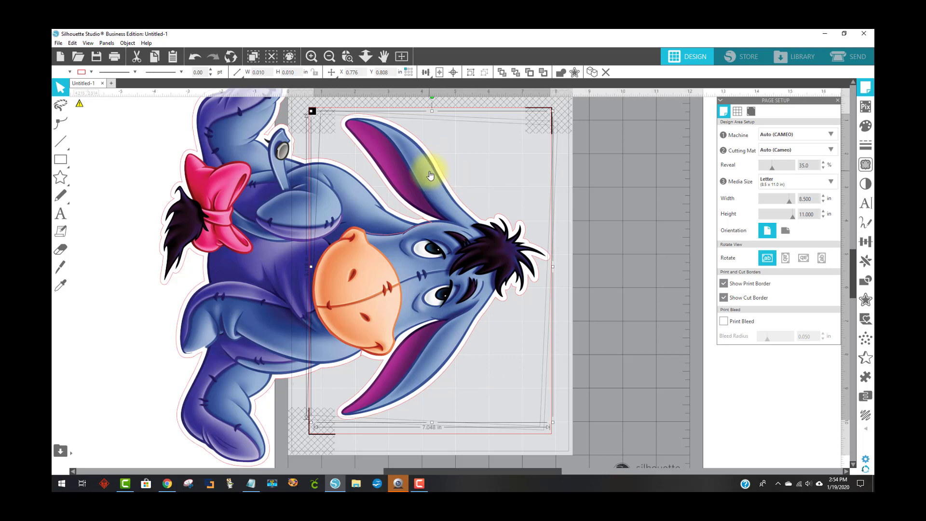
right_click(428, 275)
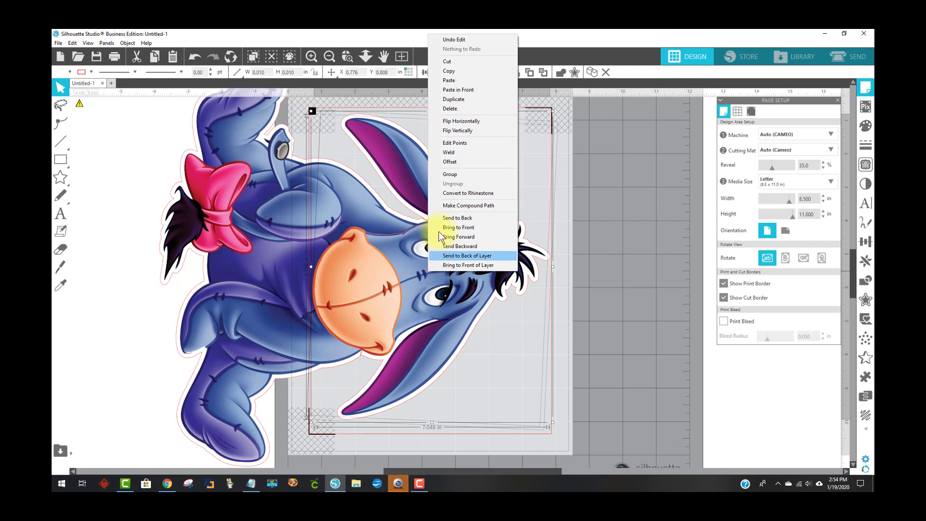
click(450, 173)
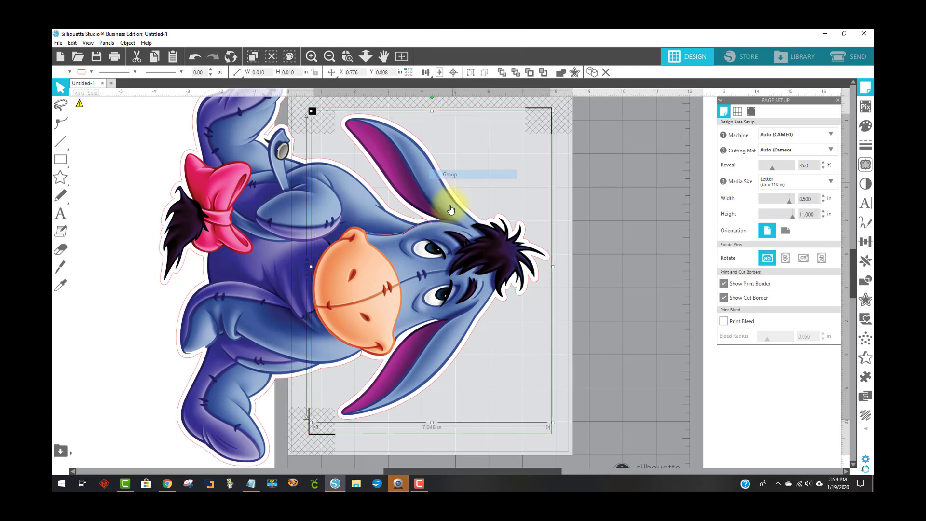
Move the separated head piece off the page to the right
drag(425, 311, 703, 302)
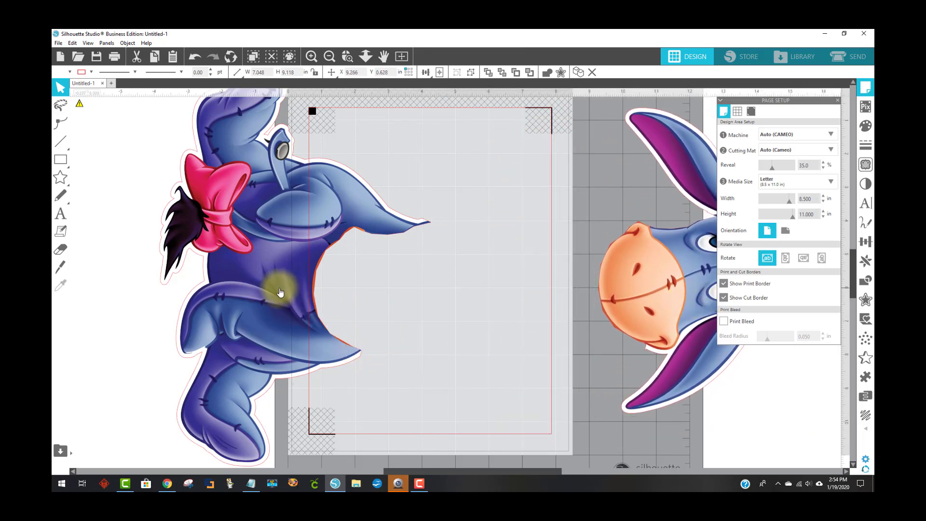
drag(266, 286, 340, 300)
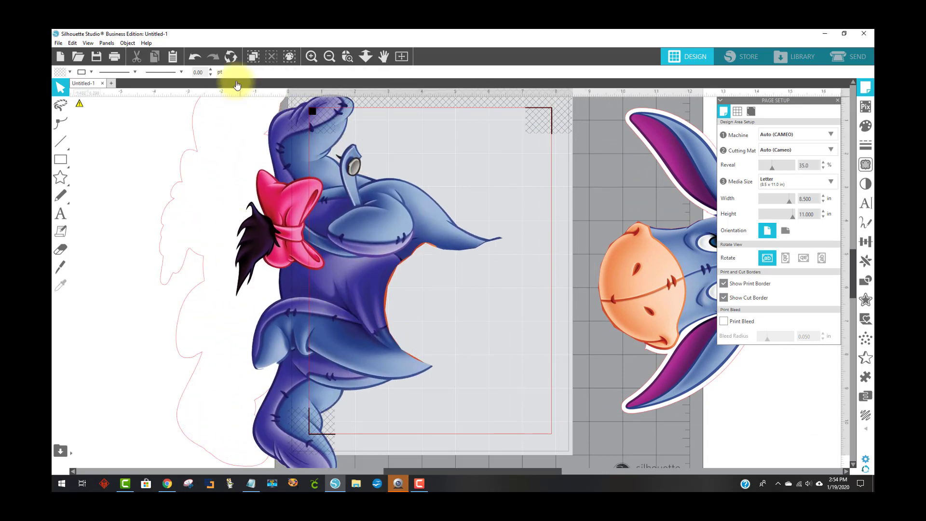
click(196, 57)
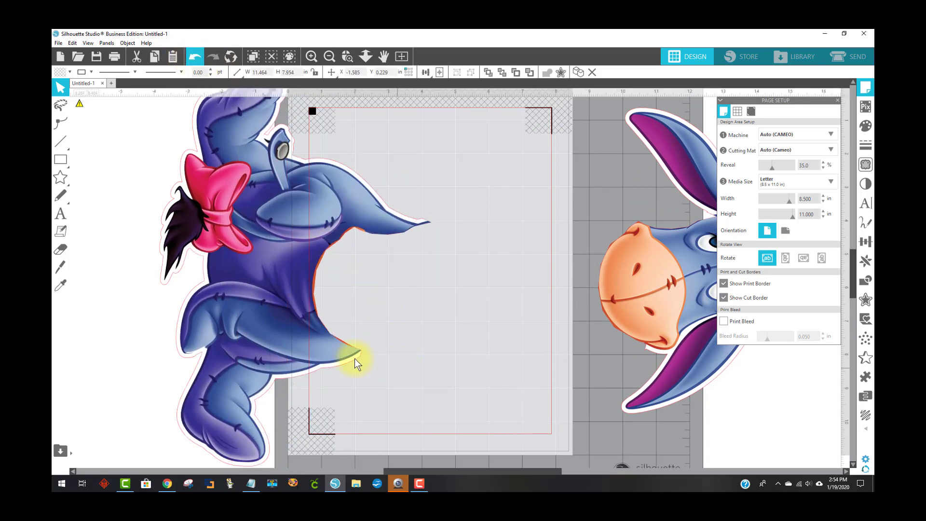
Group the body piece with its offset outline and move it onto the page inside the cut border
right_click(258, 226)
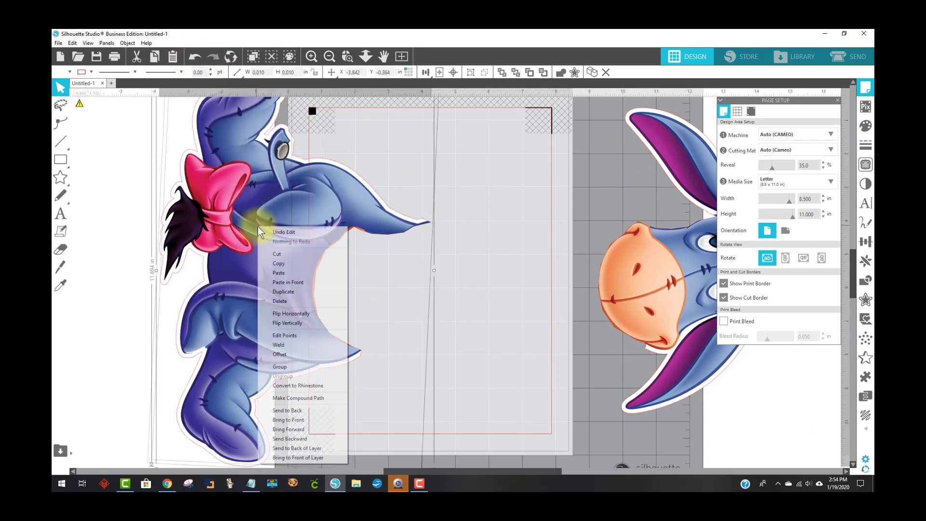
click(287, 364)
drag(289, 279, 381, 241)
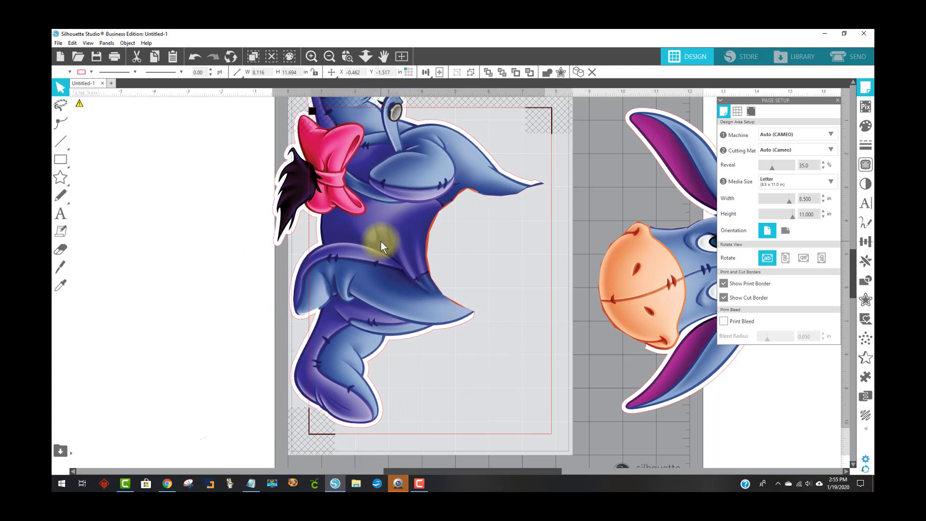
drag(381, 241, 384, 328)
drag(384, 327, 387, 328)
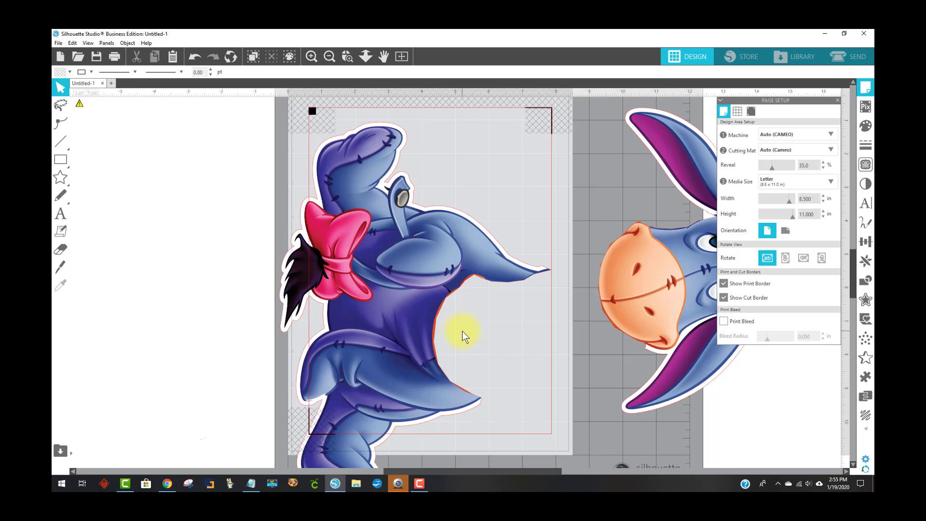
mouse_move(413, 326)
mouse_down()
mouse_move(435, 233)
mouse_move(451, 238)
mouse_move(424, 335)
mouse_move(444, 314)
mouse_move(415, 331)
mouse_move(423, 328)
mouse_up()
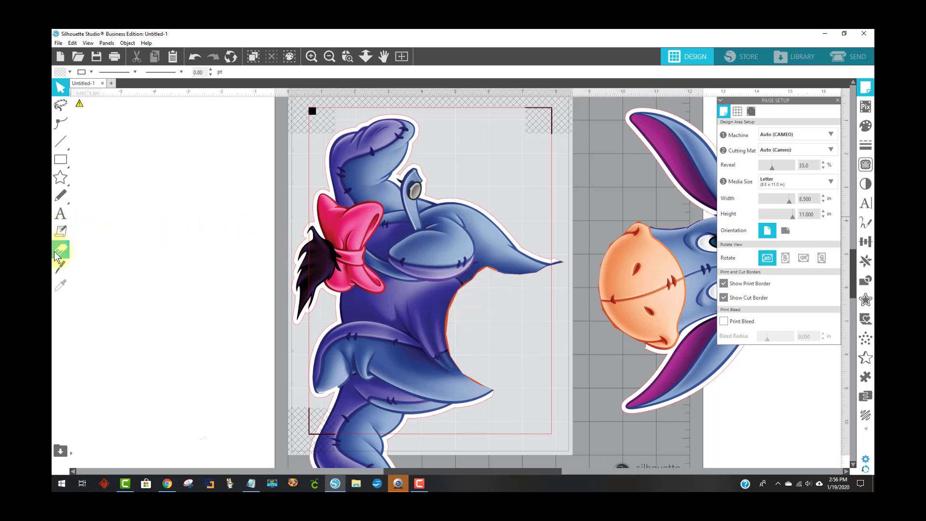
Draw a closed polygon with the Polygon tool along the body's cut edge, from the lower tip up to the arm and back
mouse_move(61, 144)
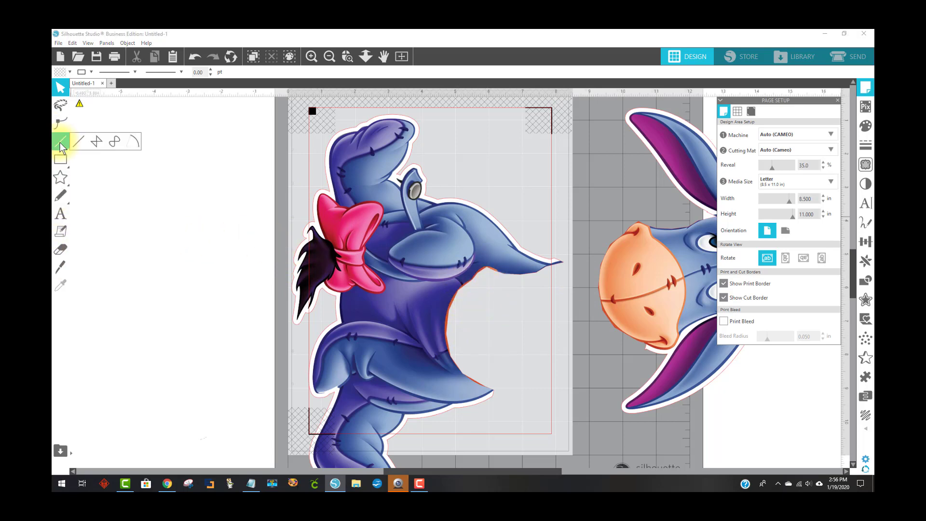
click(95, 142)
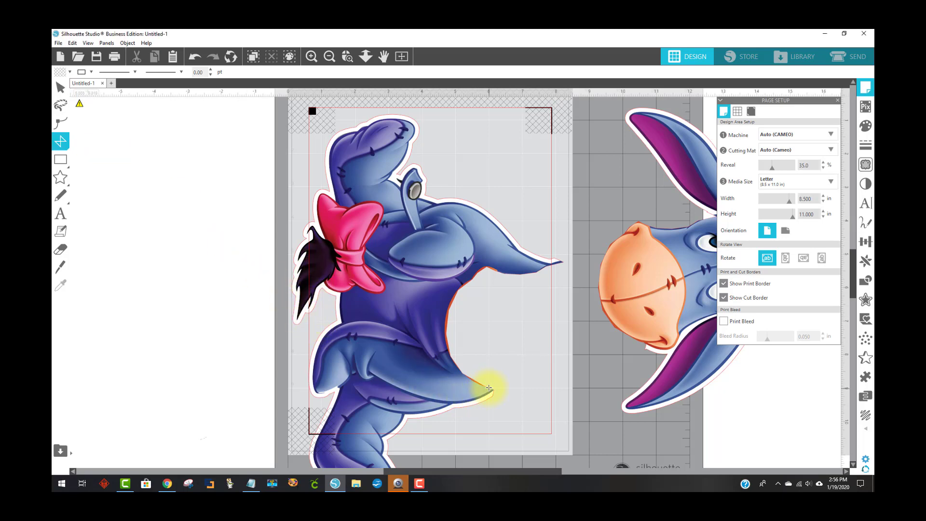
click(492, 378)
click(489, 387)
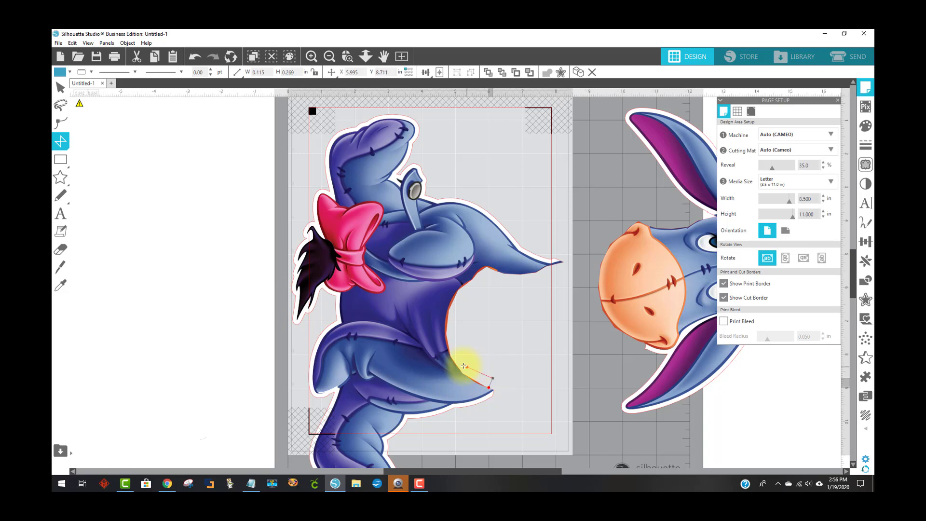
click(461, 366)
click(453, 342)
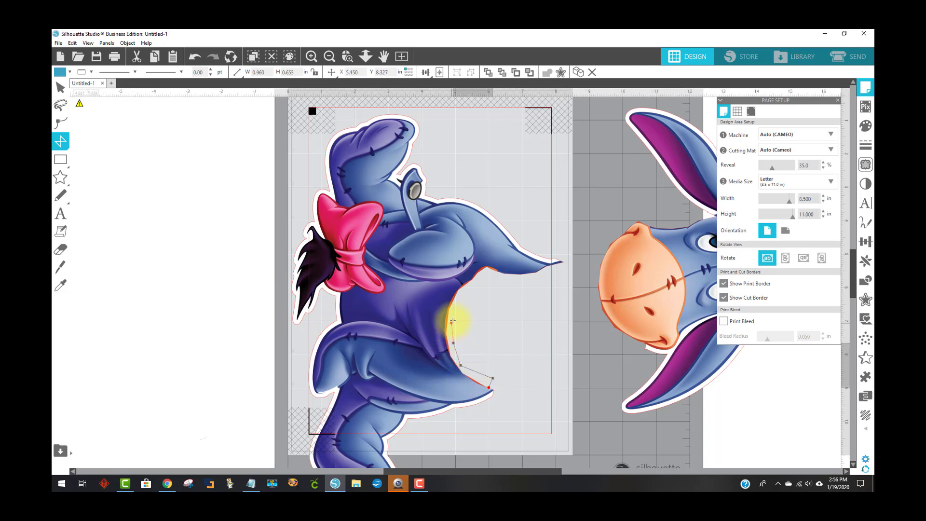
click(454, 312)
click(462, 293)
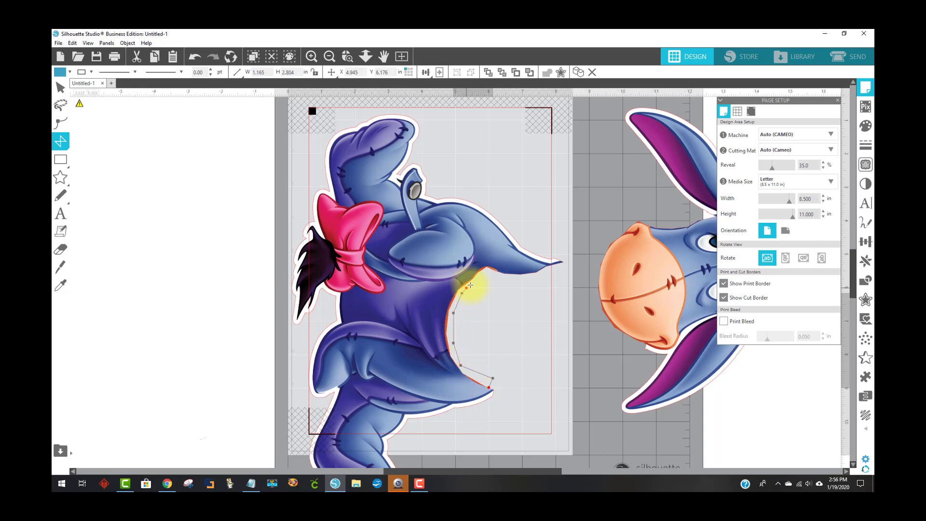
click(477, 281)
click(492, 275)
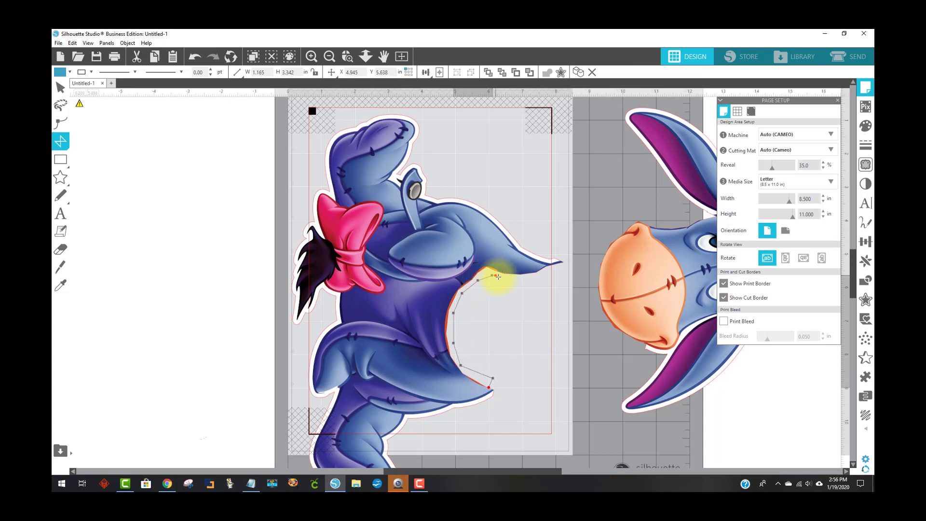
click(506, 281)
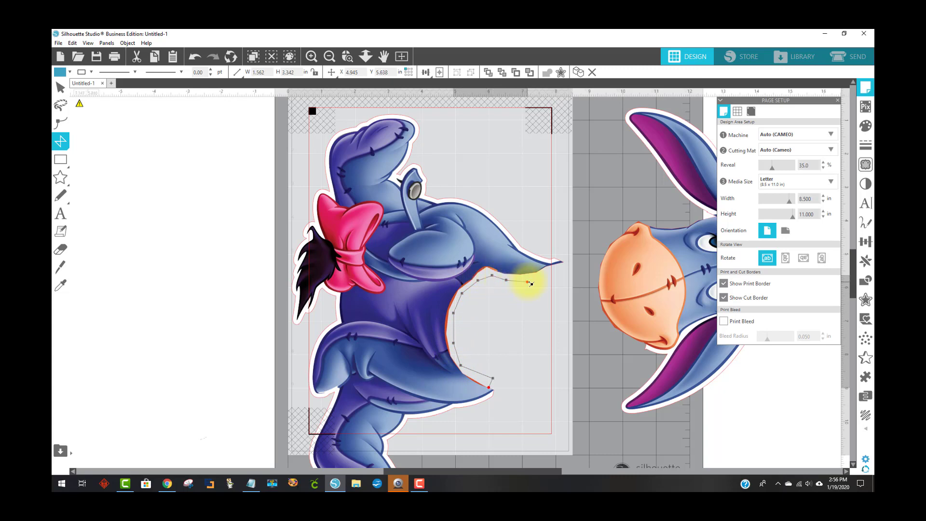
click(538, 279)
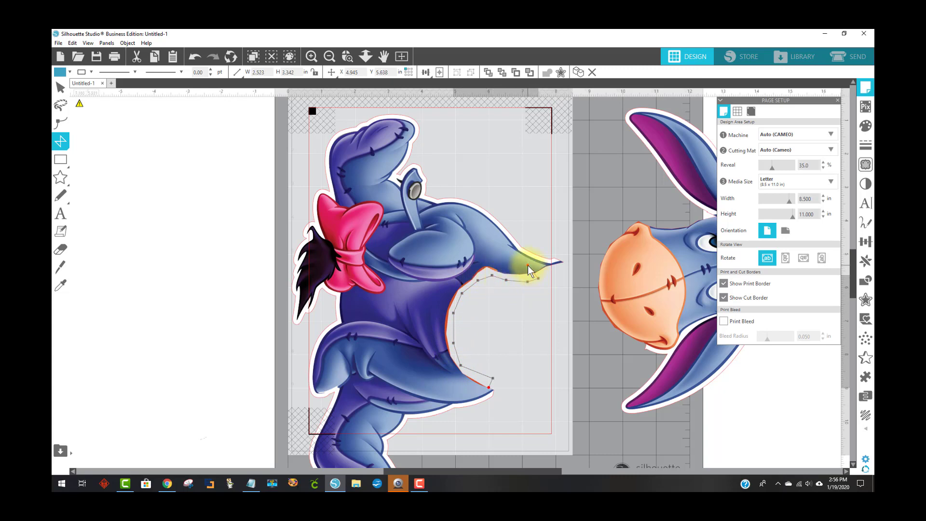
click(528, 265)
click(507, 263)
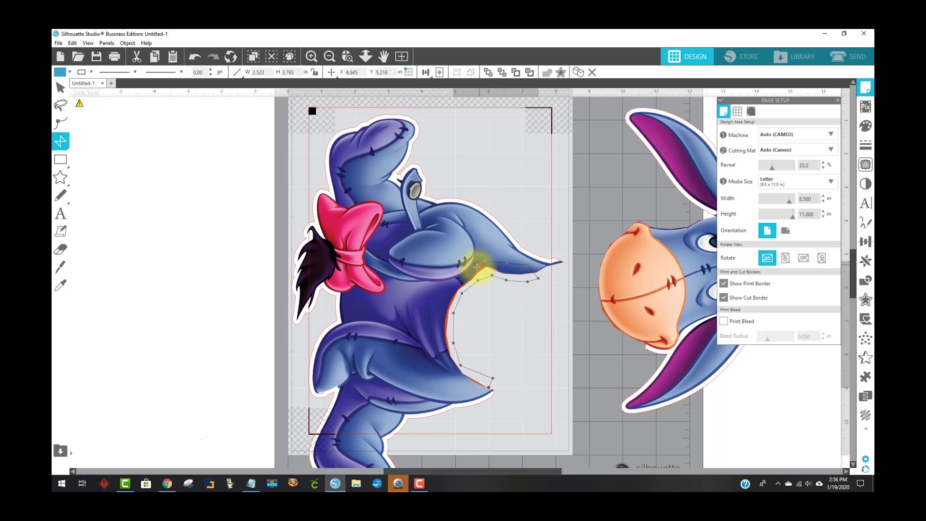
click(464, 276)
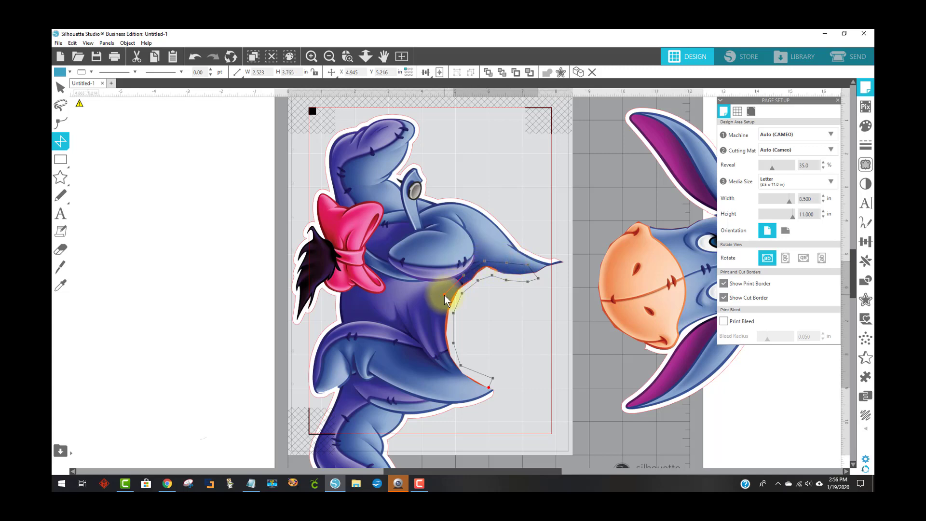
click(445, 294)
click(443, 317)
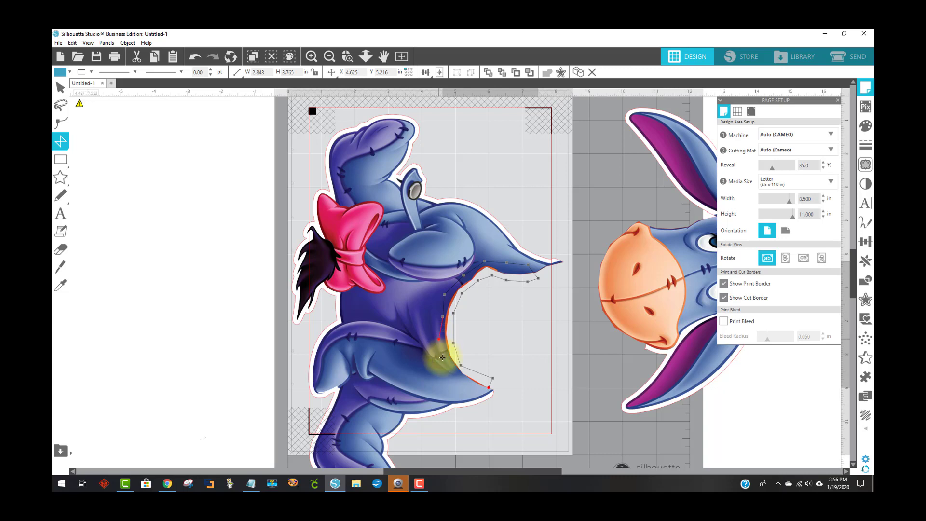
click(446, 361)
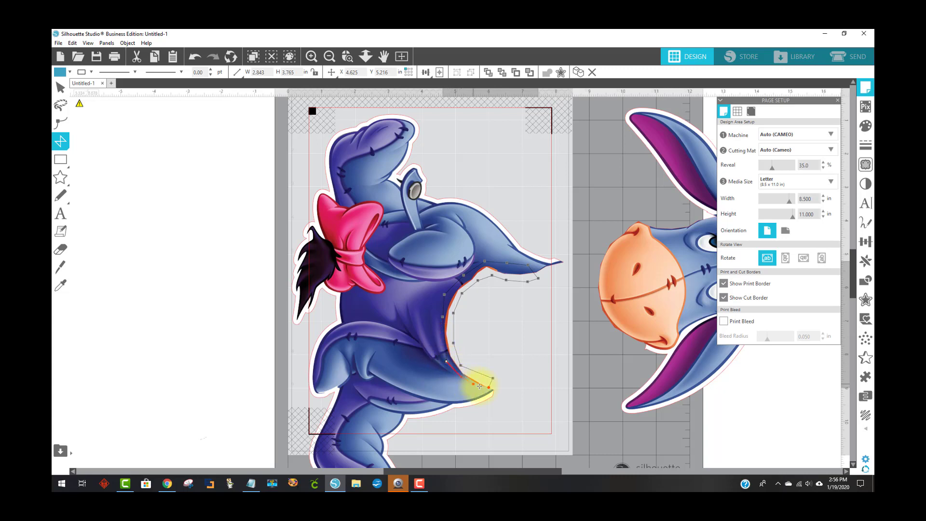
double_click(490, 391)
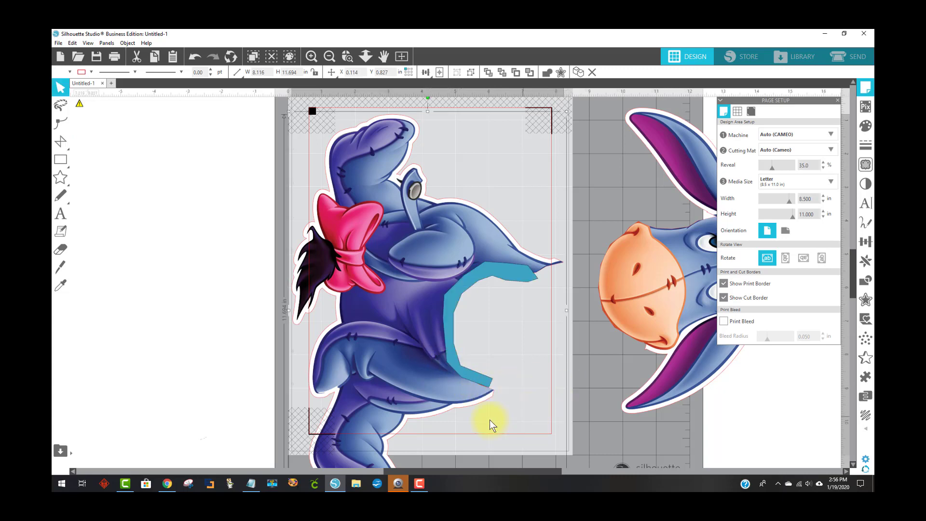
Send the new polygon to the back behind the body
drag(453, 317, 452, 318)
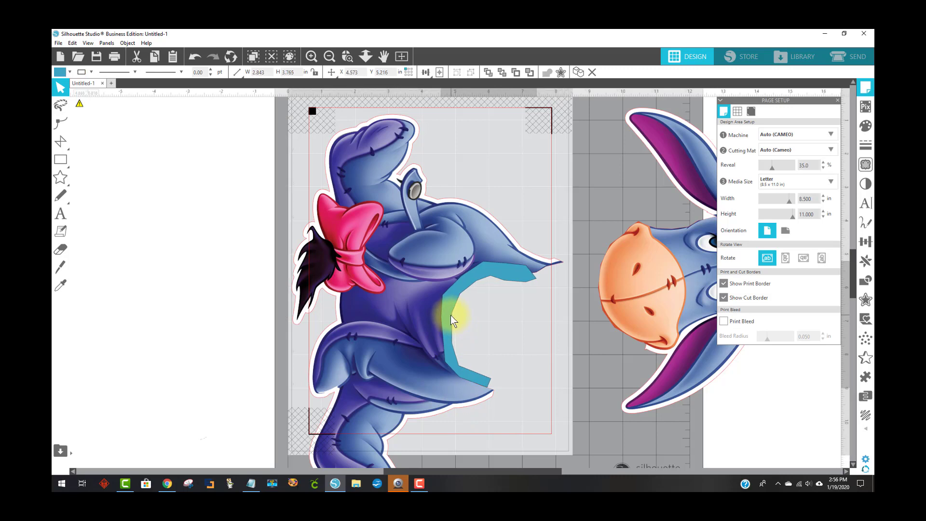
click(476, 347)
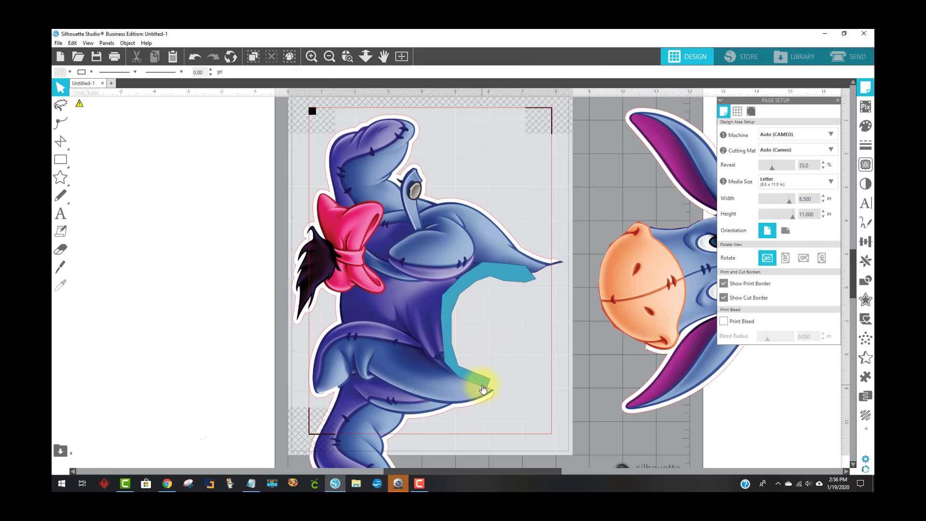
right_click(450, 307)
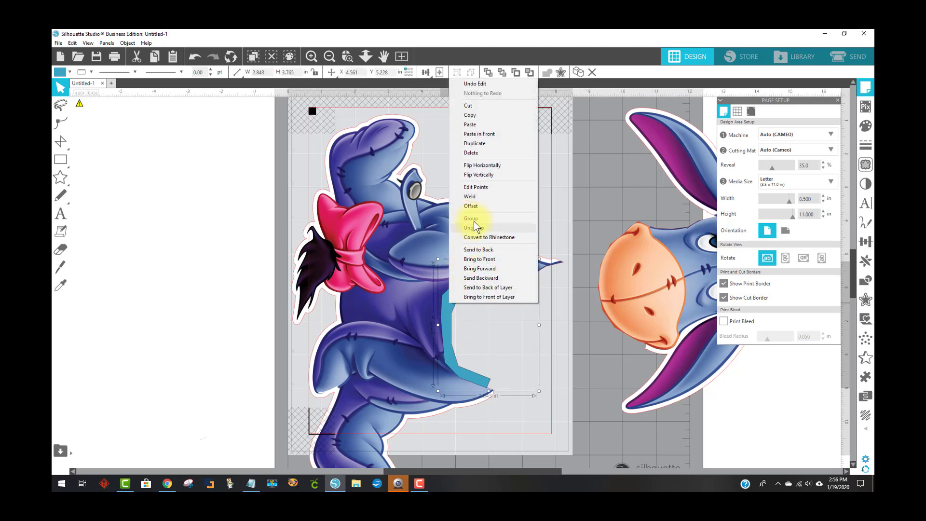
click(481, 250)
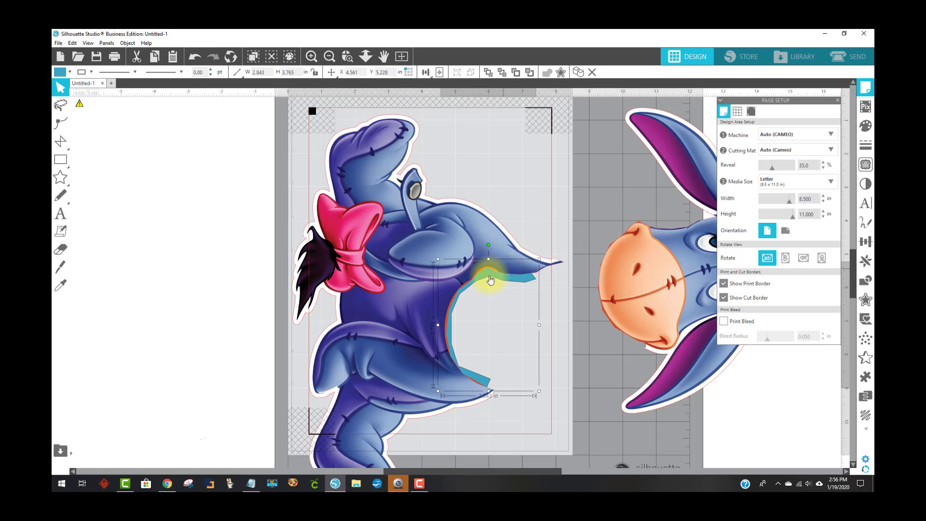
click(213, 316)
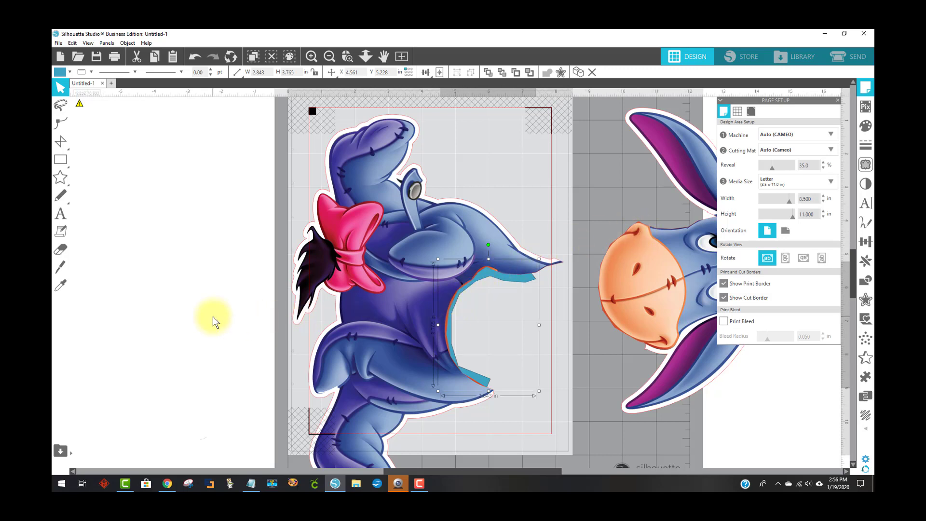
Fill the polygon with a color sampled from the design using the fill eyedropper
click(456, 309)
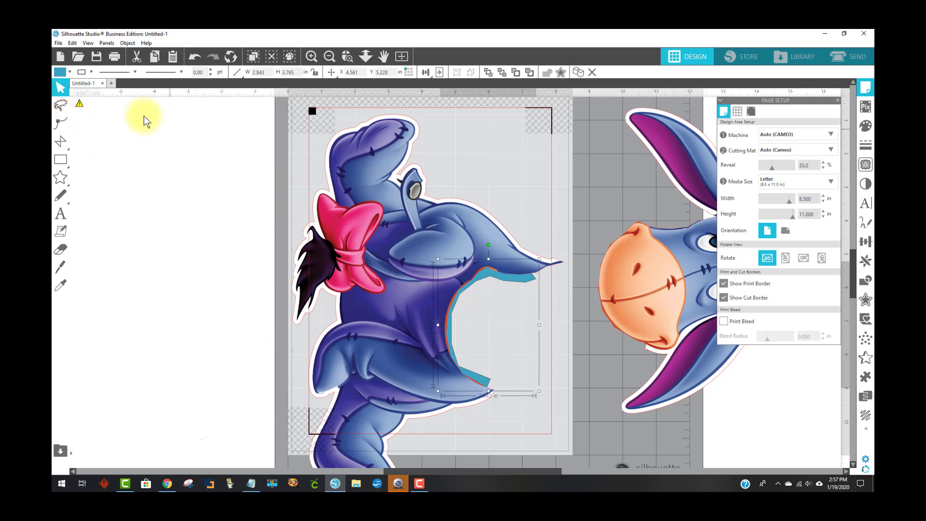
click(62, 72)
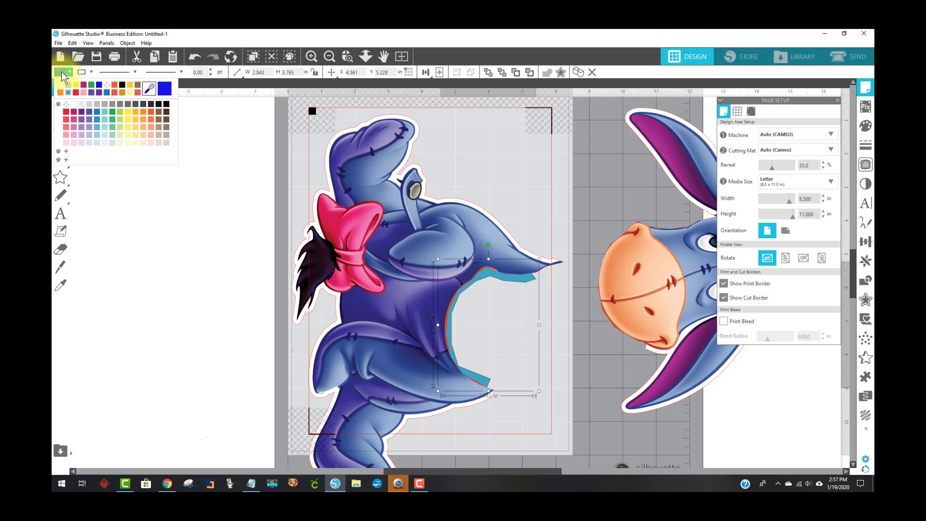
click(153, 90)
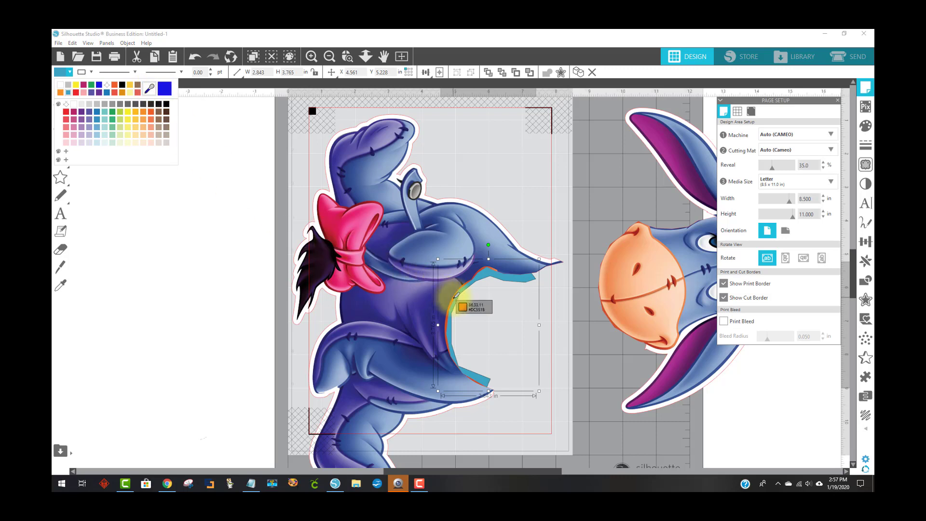
click(456, 295)
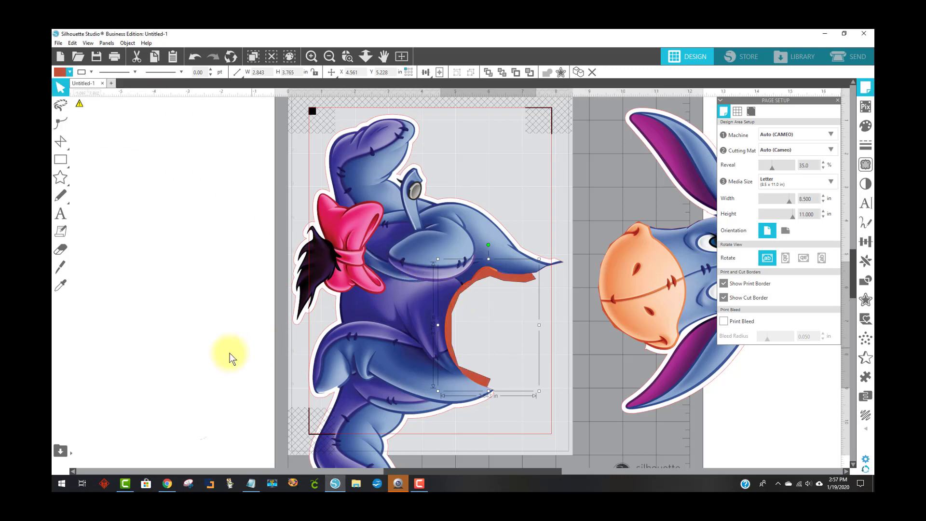
click(192, 351)
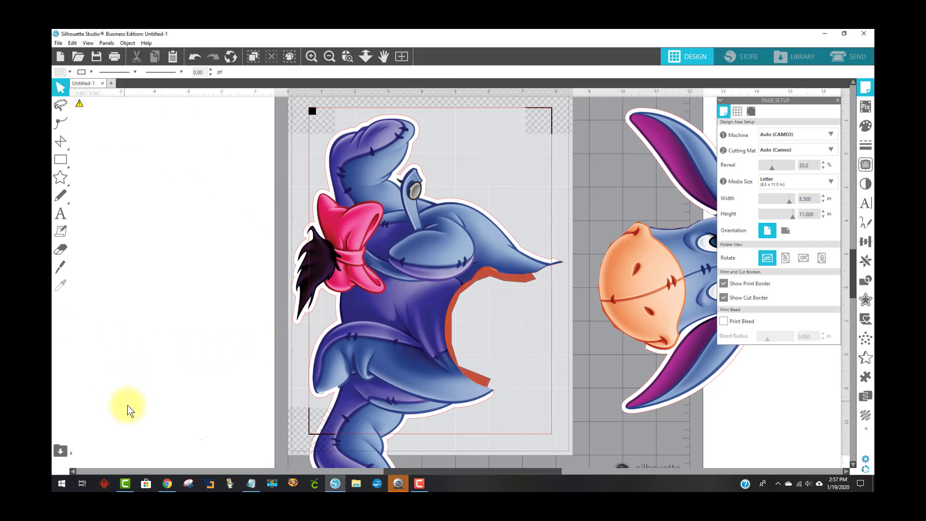
Place the head piece over the body to compare, bring it forward, and move it off the page again
drag(658, 326, 551, 369)
right_click(551, 370)
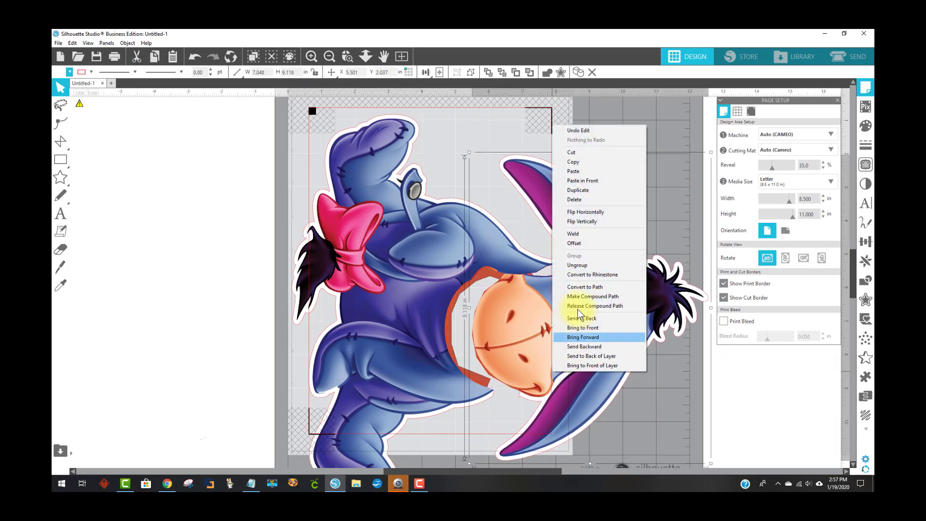
click(599, 331)
drag(574, 327, 832, 360)
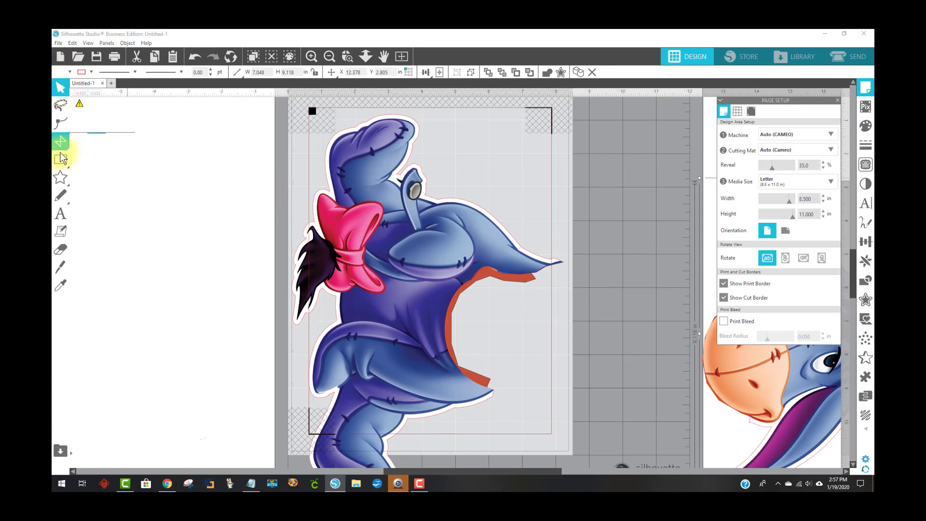
Draw a small triangular polygon with the Polygon tool over the tip of the arm's cut edge
click(66, 181)
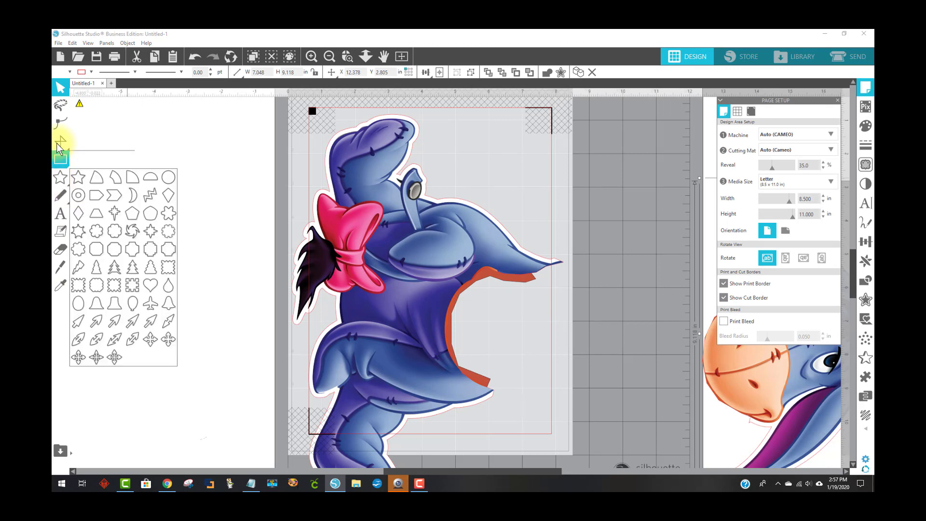
mouse_move(67, 144)
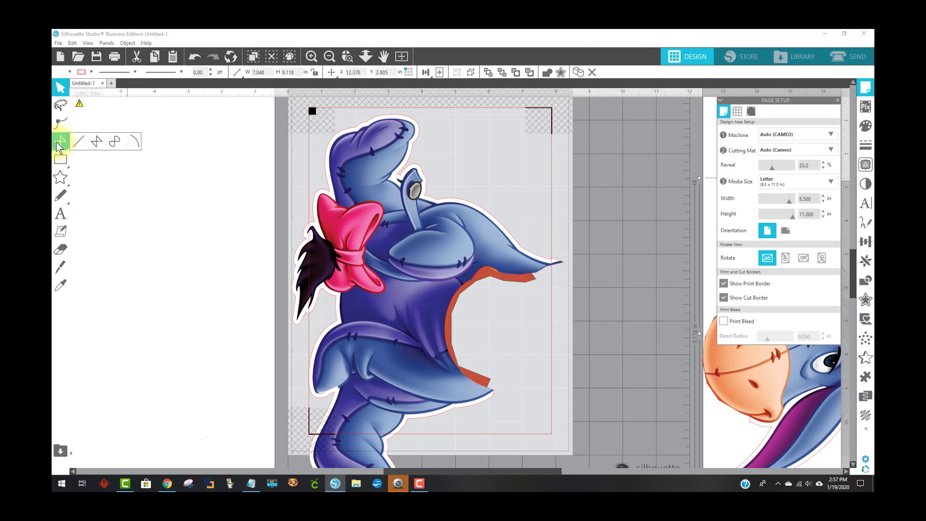
click(96, 143)
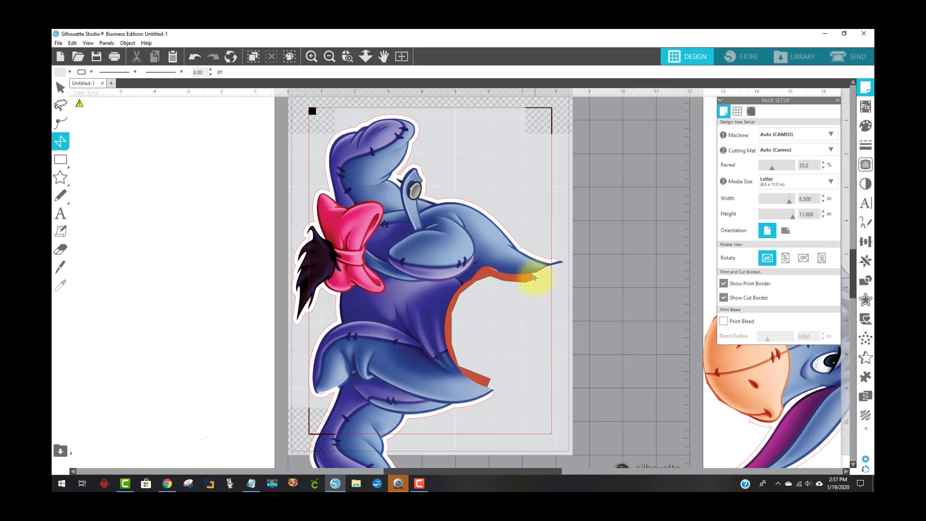
click(536, 278)
click(549, 272)
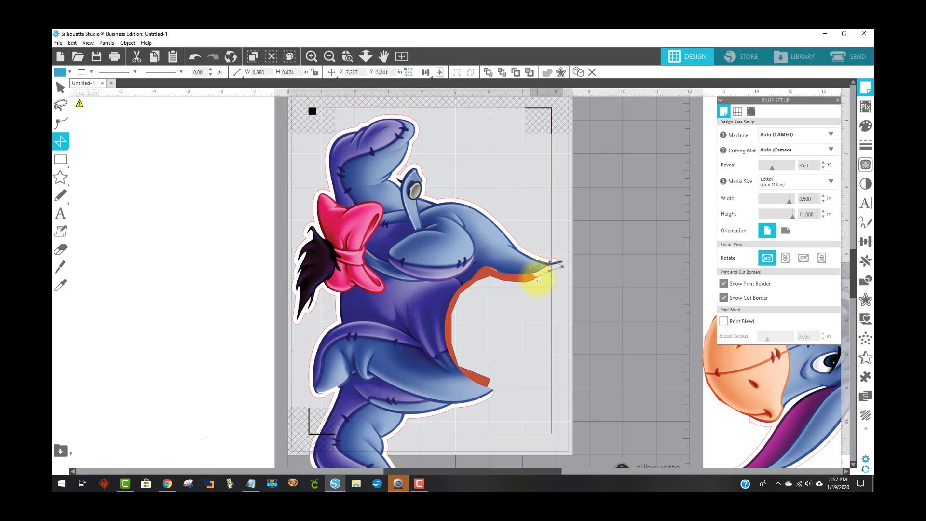
click(537, 279)
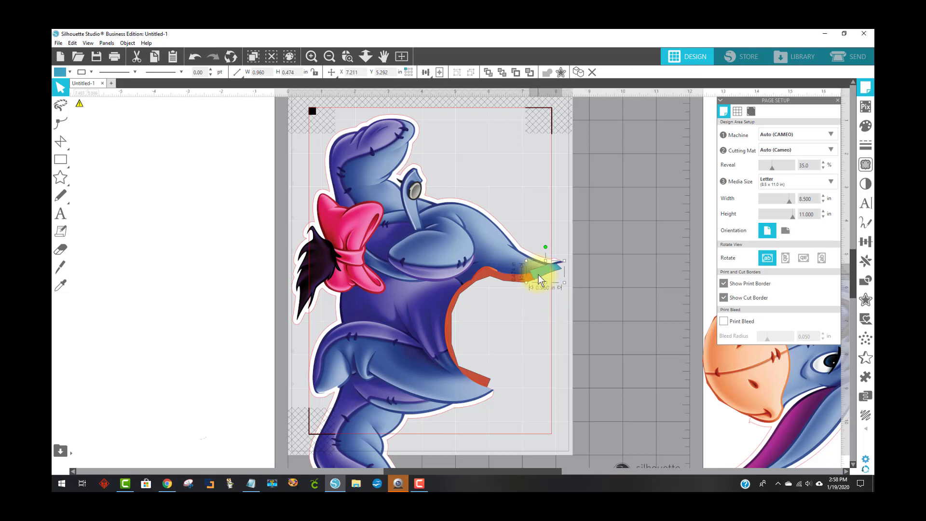
click(582, 296)
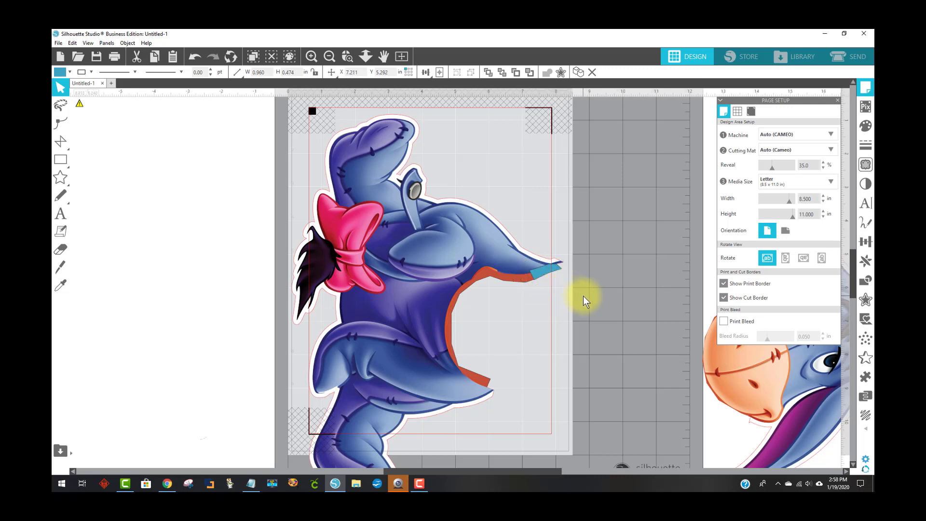
Send the small arm-tip polygon to the back behind the body
click(544, 280)
right_click(543, 278)
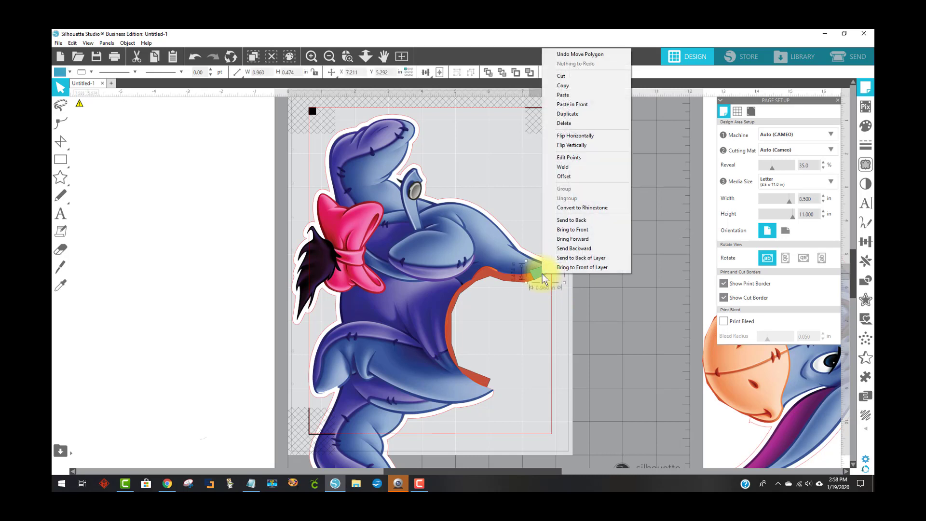
click(548, 220)
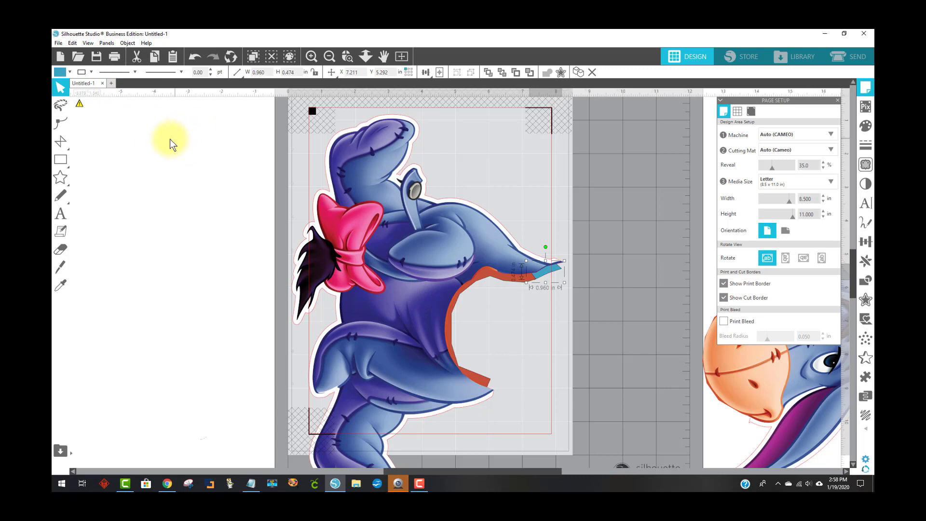
Fill the arm-tip polygon with a color sampled from the arm using the fill eyedropper
click(59, 74)
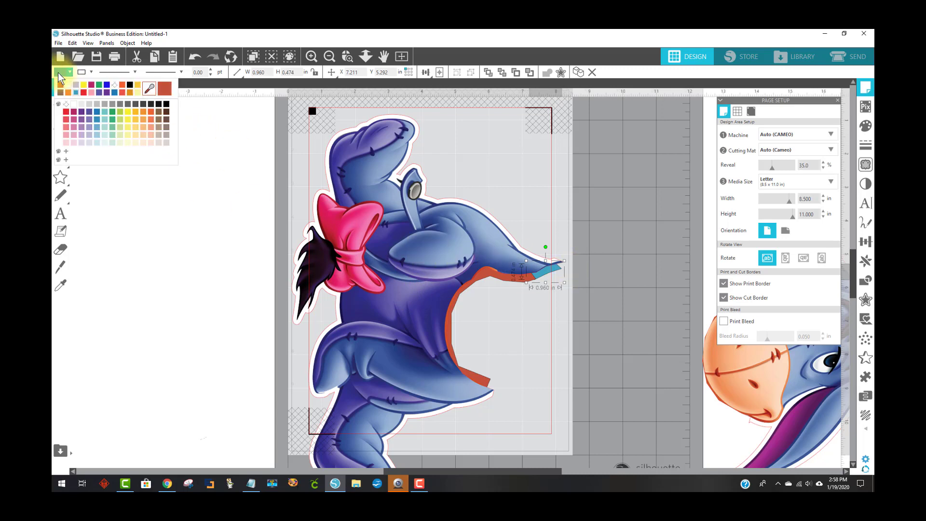
click(150, 88)
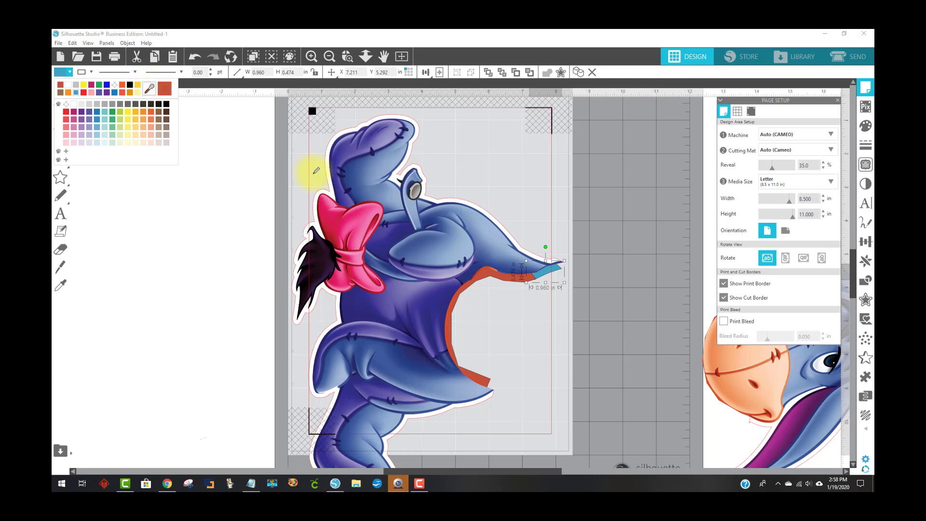
click(544, 265)
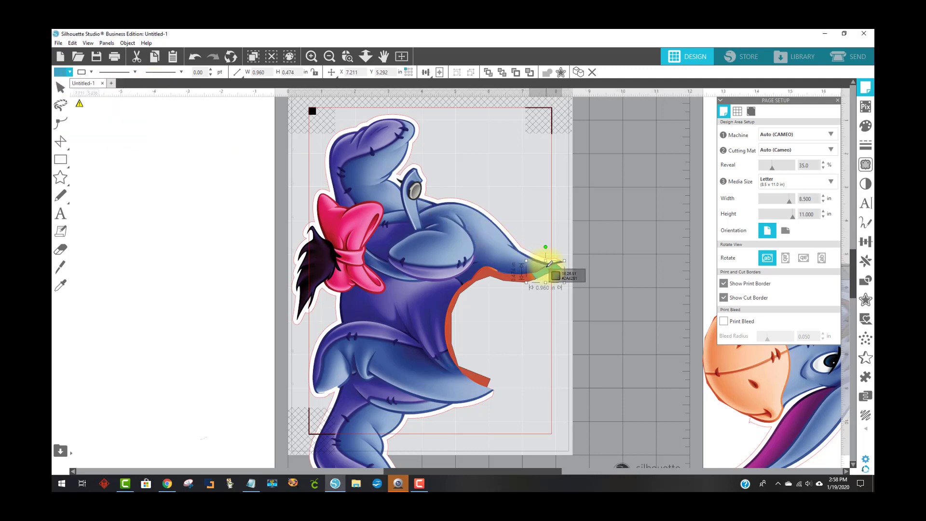
click(549, 262)
click(653, 317)
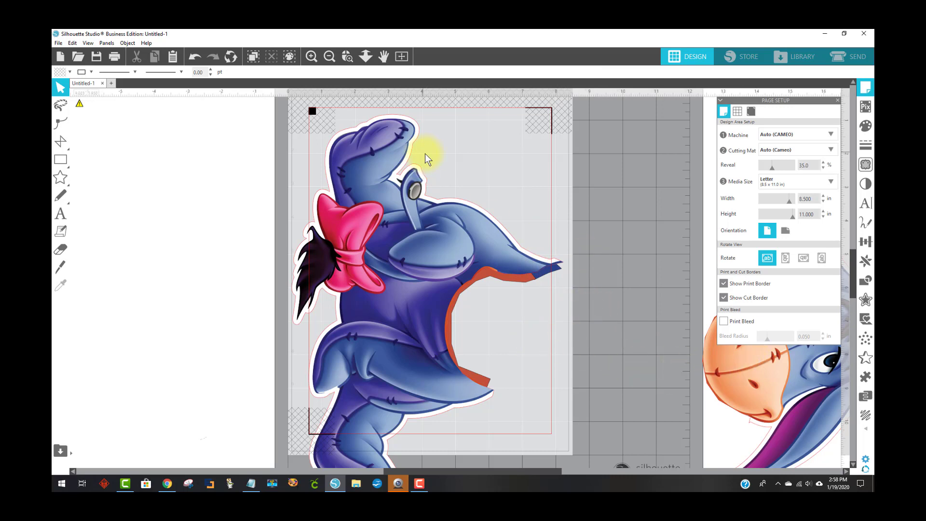
Shift the head piece toward the page and back out to the right of it
drag(734, 366, 488, 396)
click(488, 396)
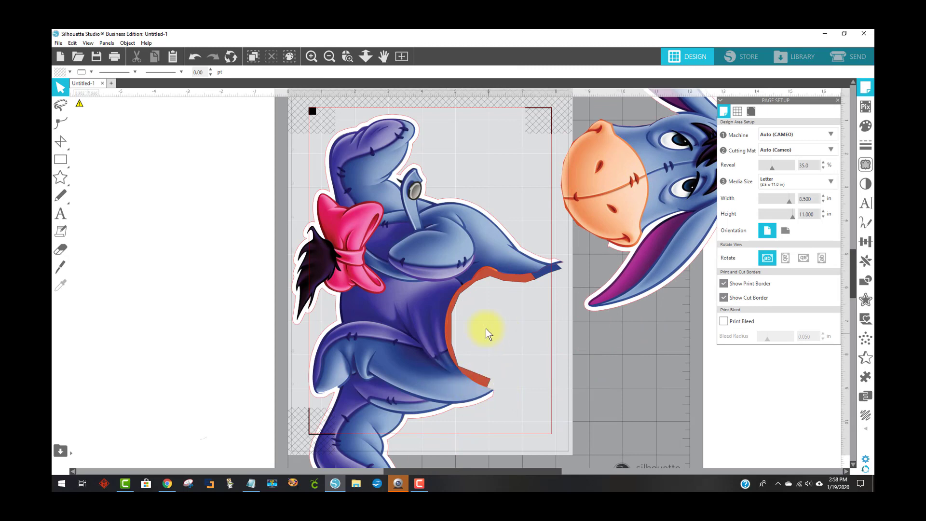
drag(598, 196, 680, 198)
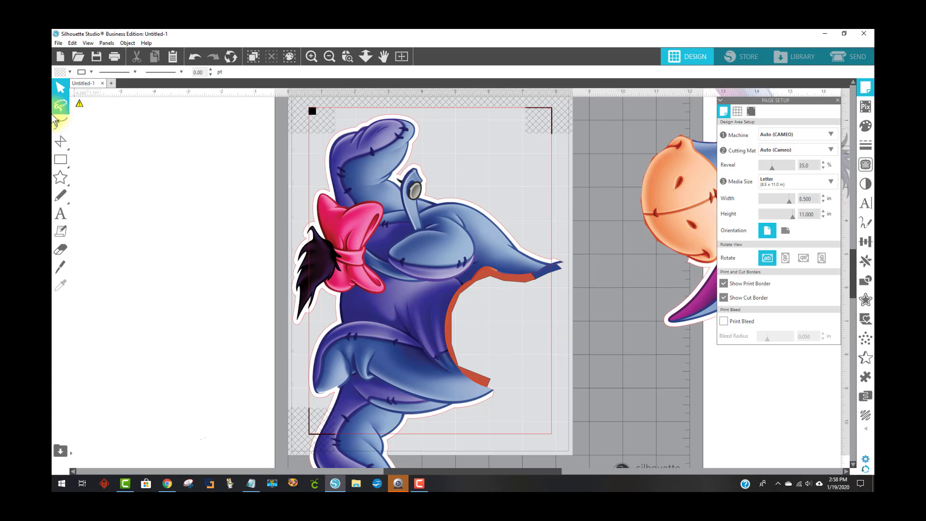
click(59, 267)
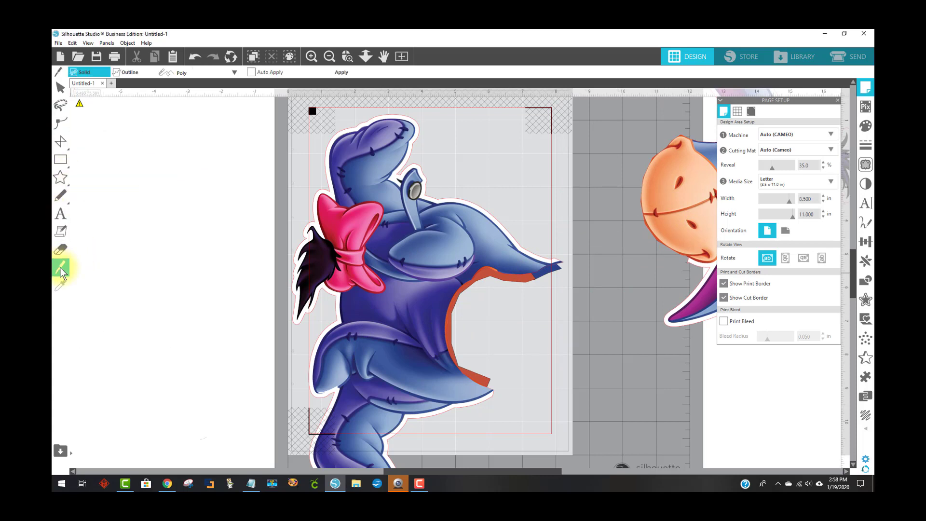
click(60, 87)
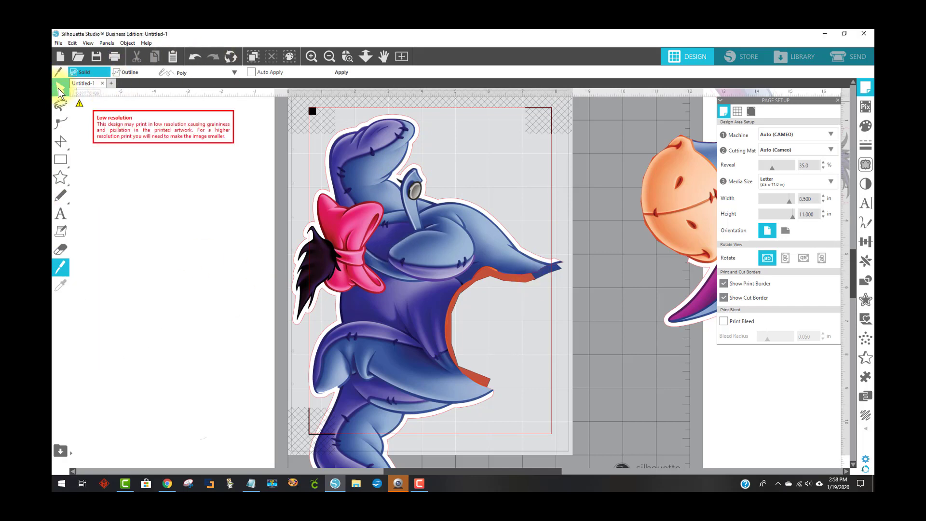
mouse_move(467, 258)
mouse_down()
mouse_move(455, 262)
mouse_move(464, 260)
mouse_up()
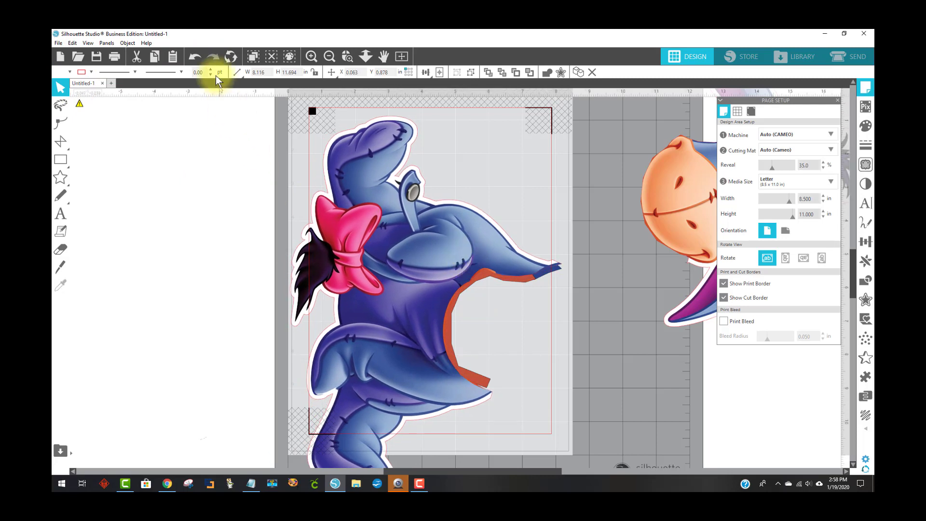
click(189, 56)
Select the body together with its filled polygons and group them
click(340, 159)
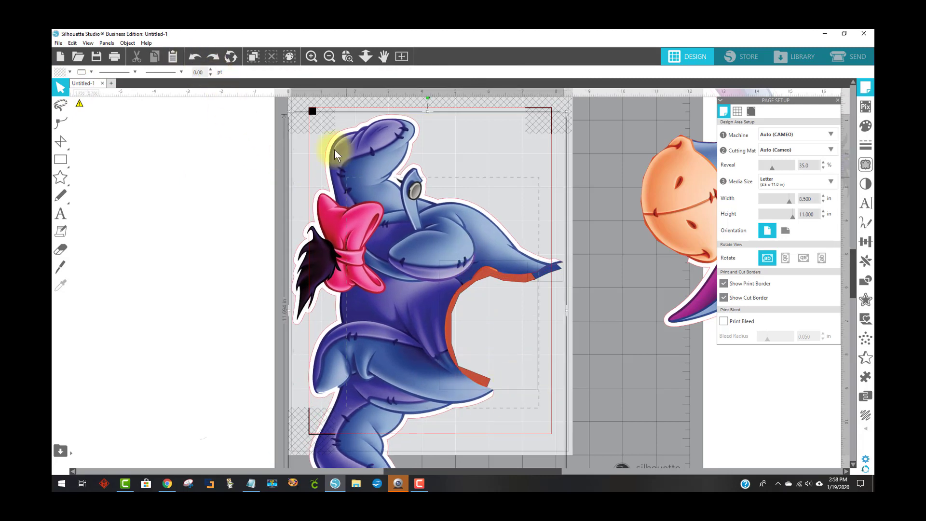
right_click(427, 220)
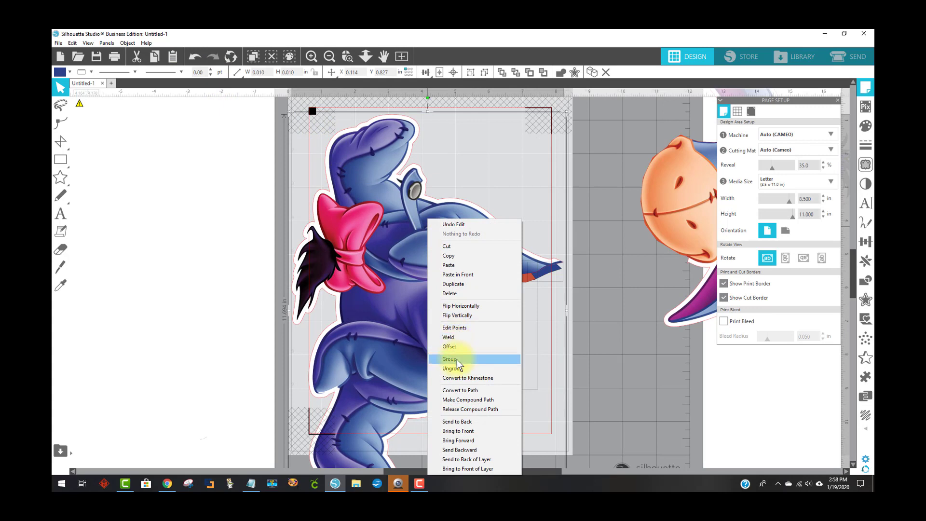
click(502, 359)
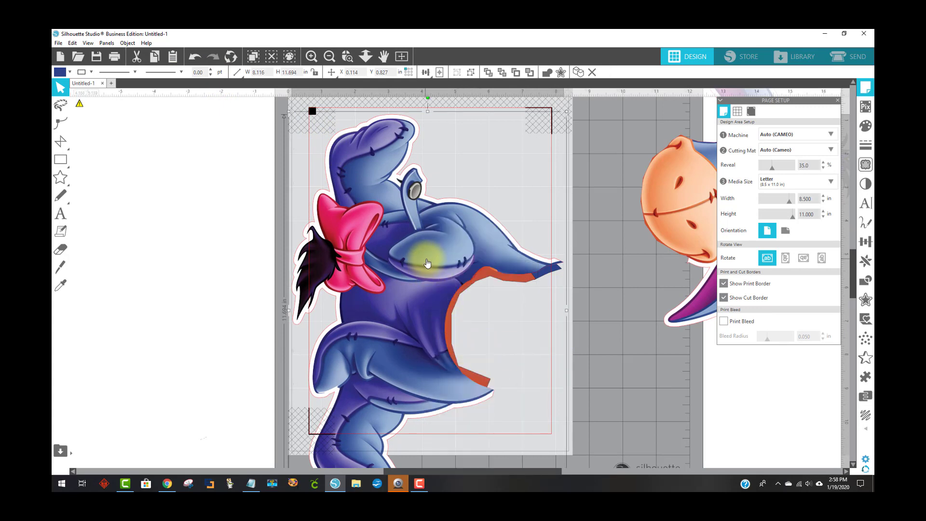
Move the grouped body slightly left and down on the page
drag(428, 262, 408, 273)
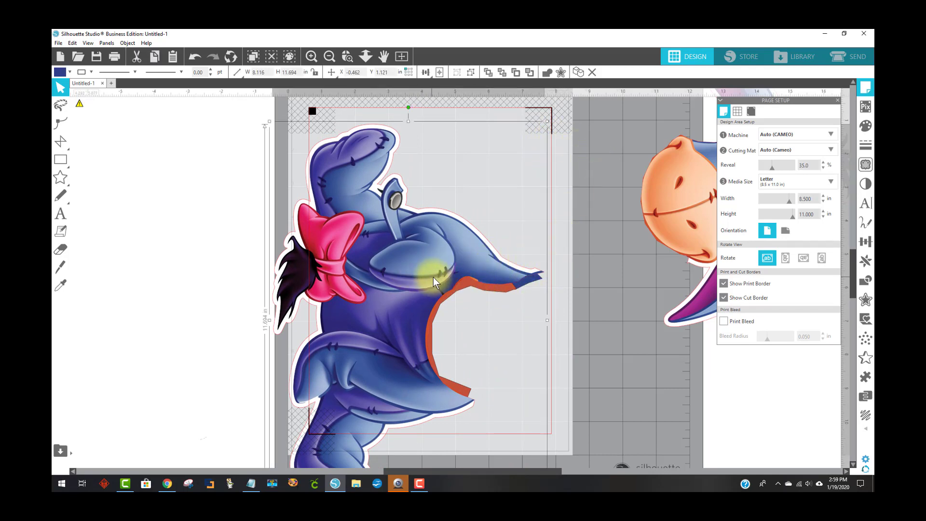
mouse_move(443, 277)
mouse_down()
mouse_move(403, 288)
mouse_move(441, 277)
mouse_up()
click(622, 242)
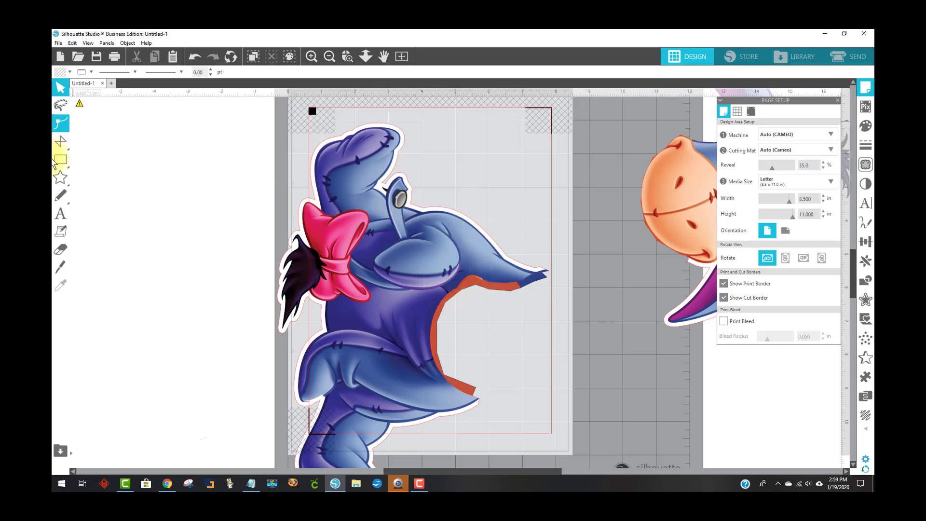
With the fill eyedropper in Solid and Poly mode, sample the body color, trace points from the bow to the arm edge, and apply
click(62, 271)
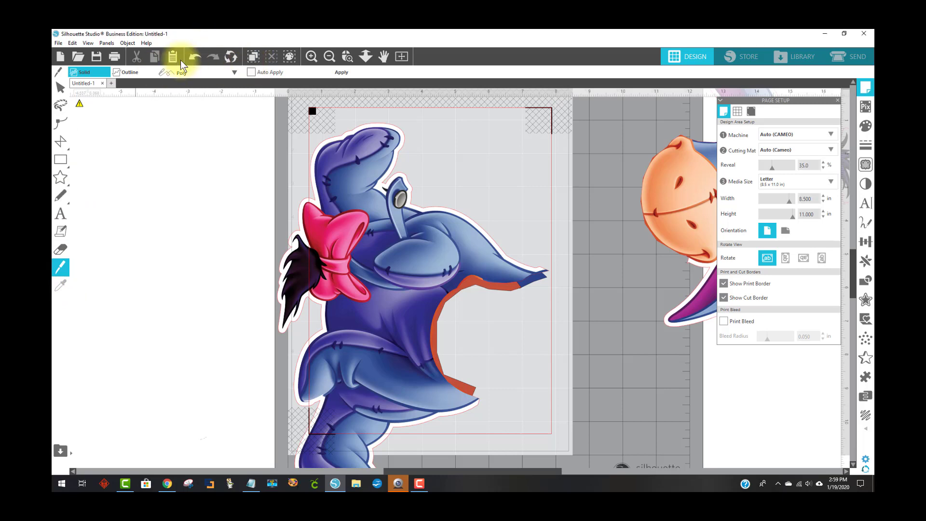
click(104, 73)
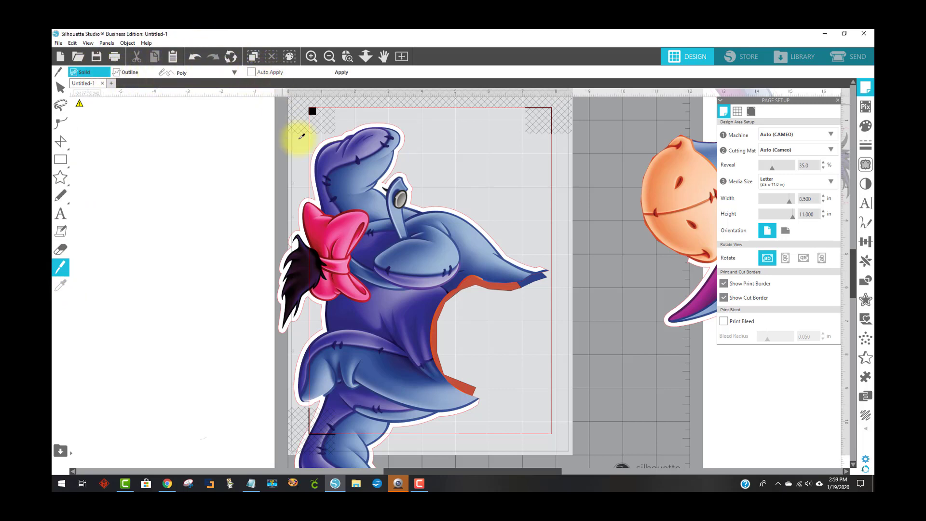
click(311, 193)
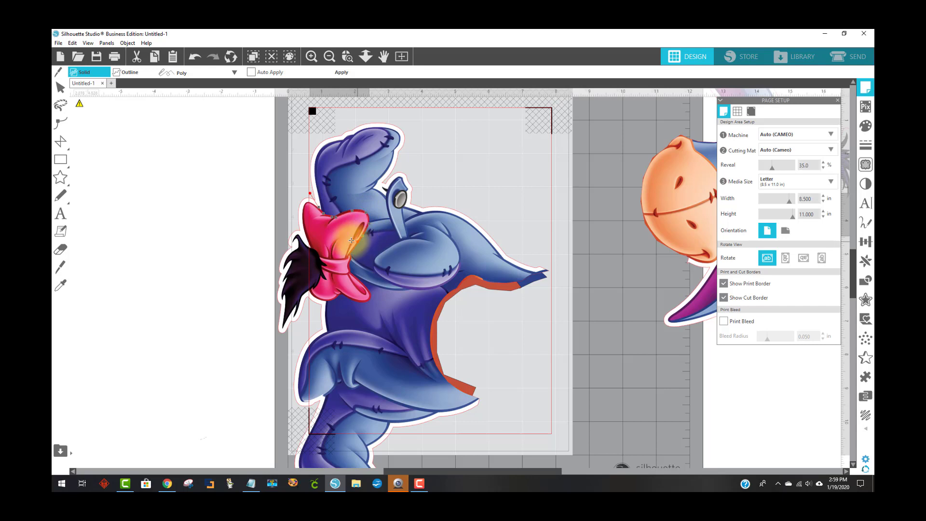
click(364, 281)
click(383, 288)
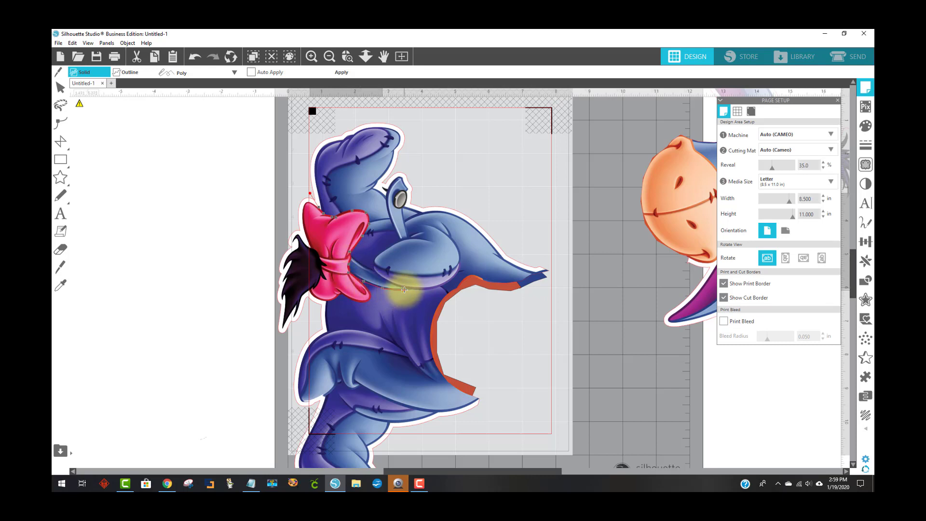
click(405, 290)
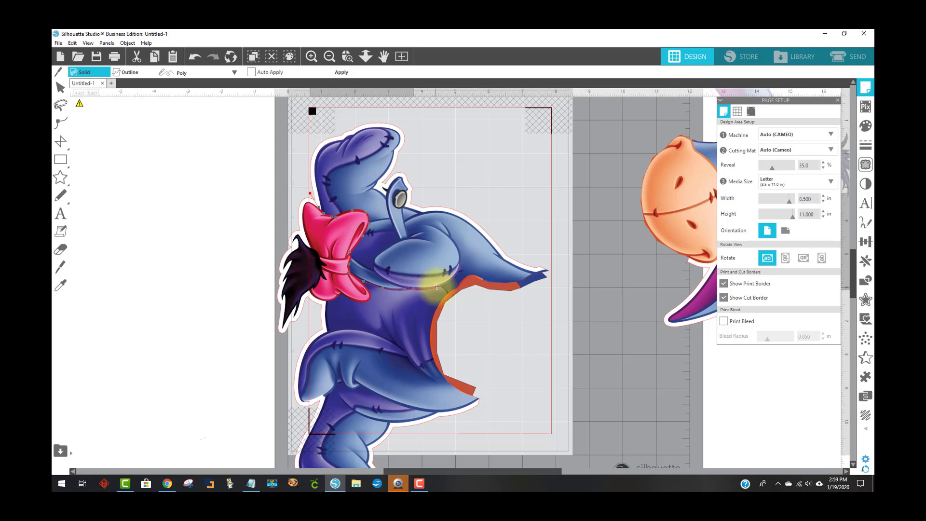
click(447, 291)
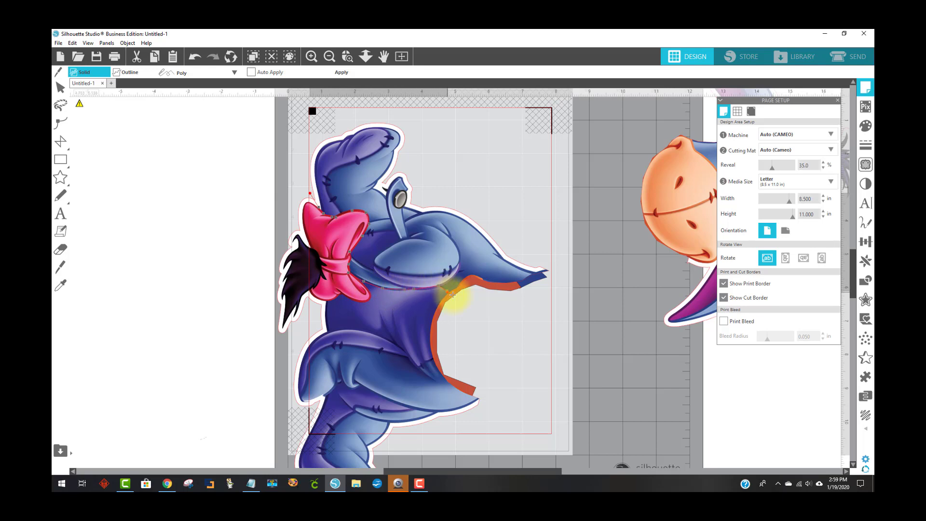
double_click(473, 317)
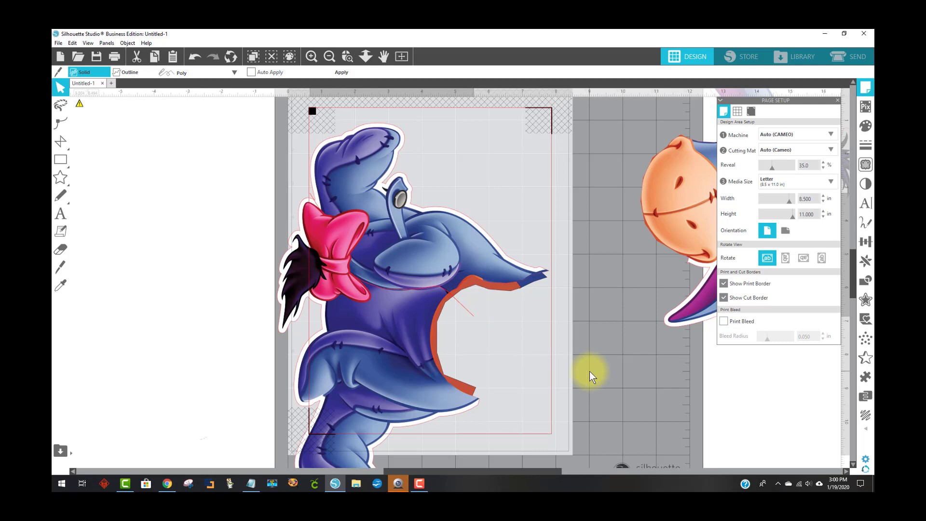
click(343, 72)
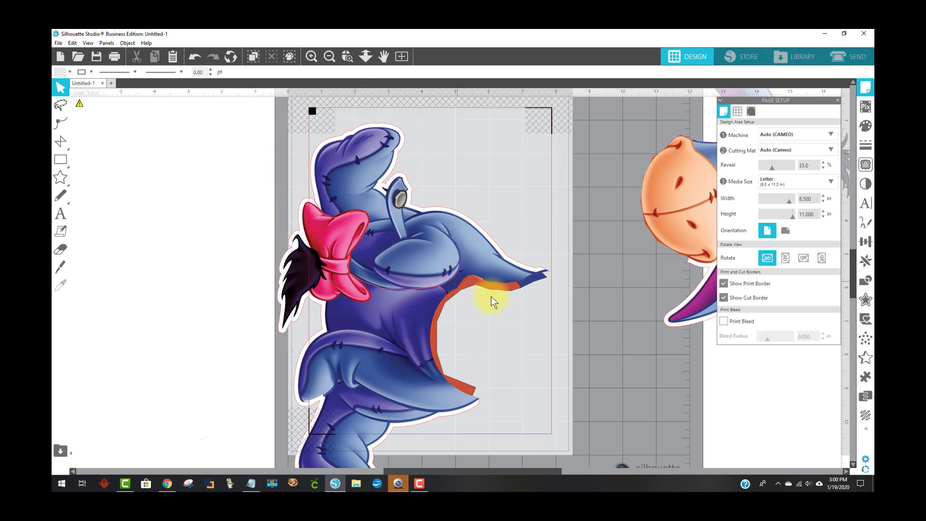
Try separating the body group and dragging its upper part away, then undo those changes
click(517, 253)
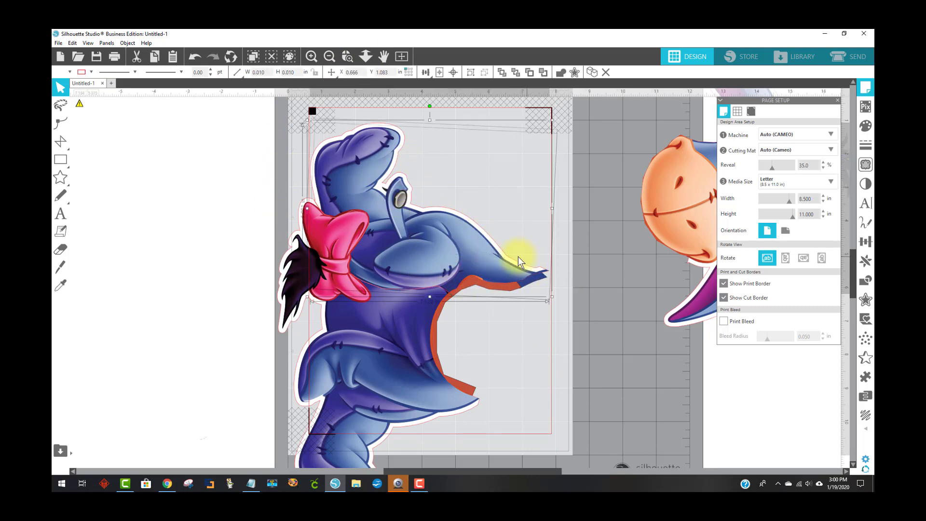
right_click(480, 241)
click(501, 378)
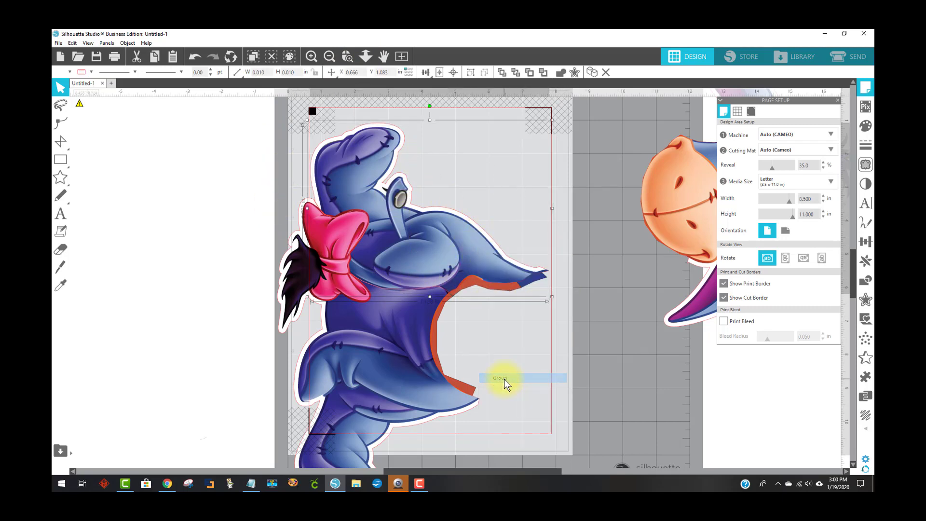
drag(418, 240, 488, 246)
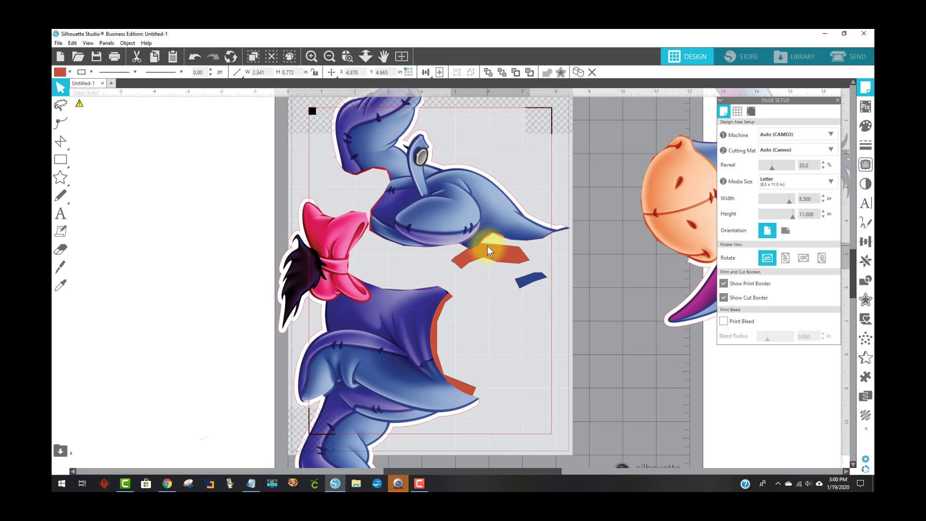
click(195, 57)
click(195, 57)
click(195, 57)
Group the upper body with its small filled pieces and move it up and right, away from the lower half
click(480, 283)
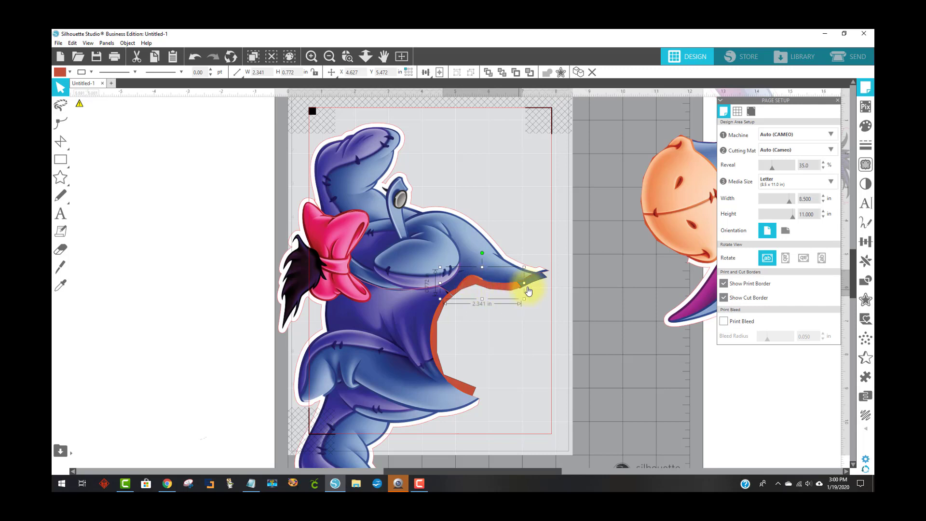
shift+click(539, 277)
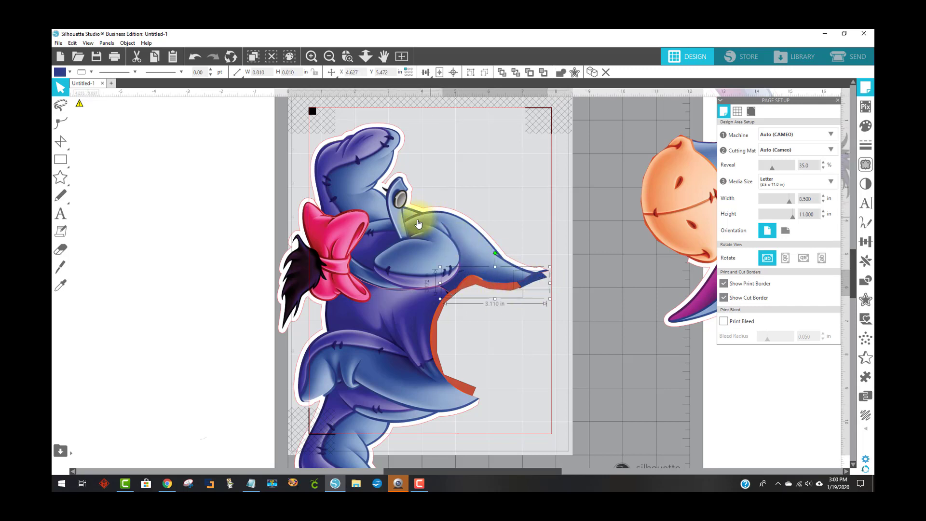
click(323, 144)
right_click(336, 144)
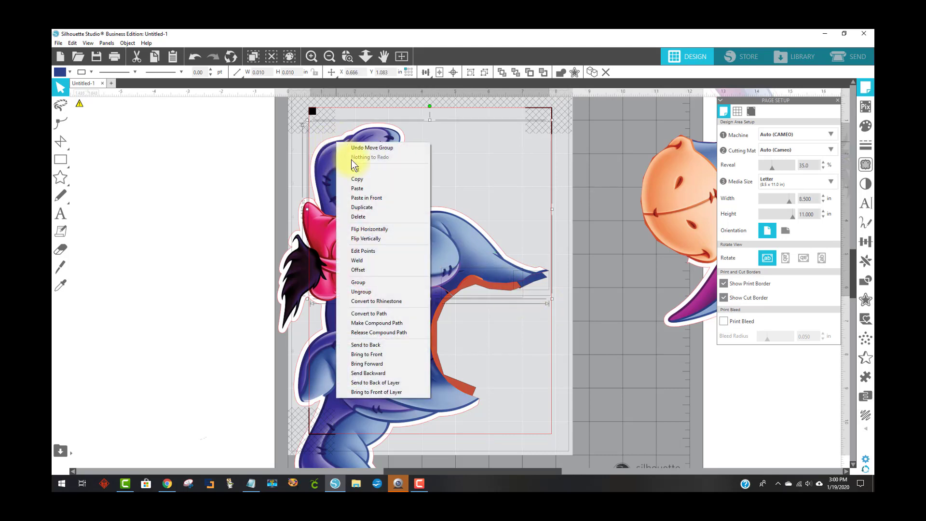
click(369, 283)
drag(459, 270, 516, 248)
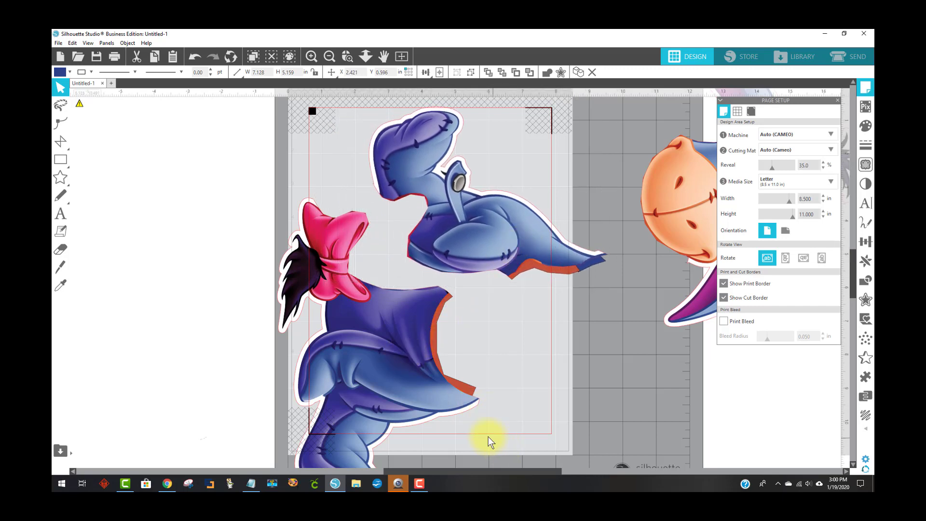
Select the lower body with its pieces and group them
click(388, 354)
right_click(401, 349)
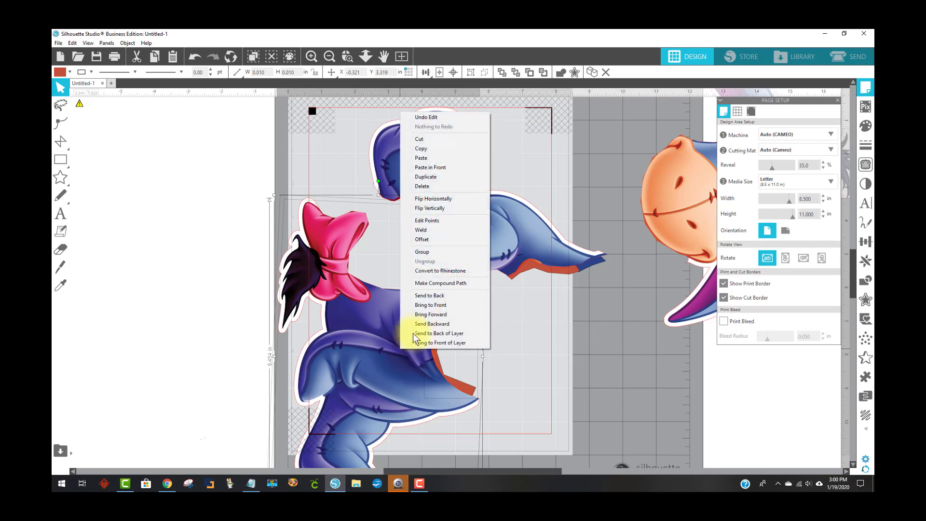
click(412, 252)
Move the upper body off the page to the right and place the grouped lower body on the page
drag(329, 332, 105, 285)
drag(516, 229, 457, 248)
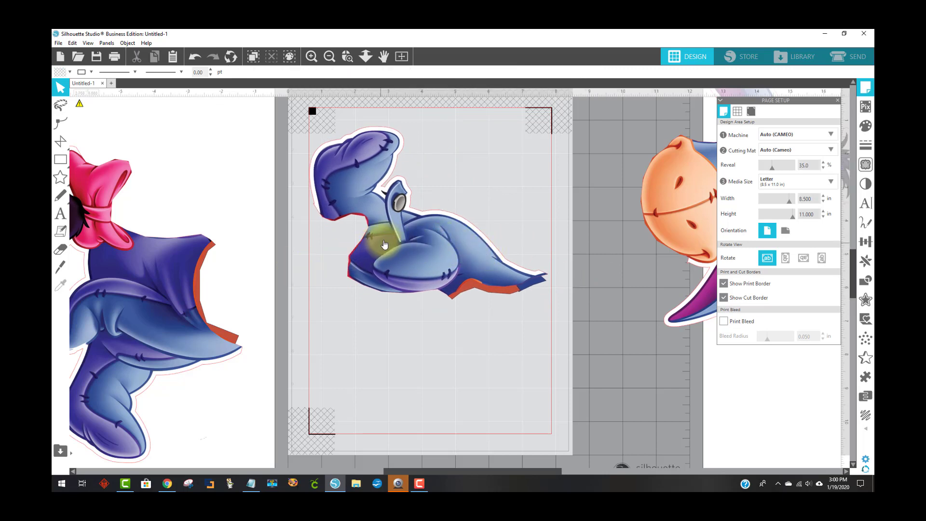
drag(384, 244, 684, 273)
drag(152, 282, 429, 246)
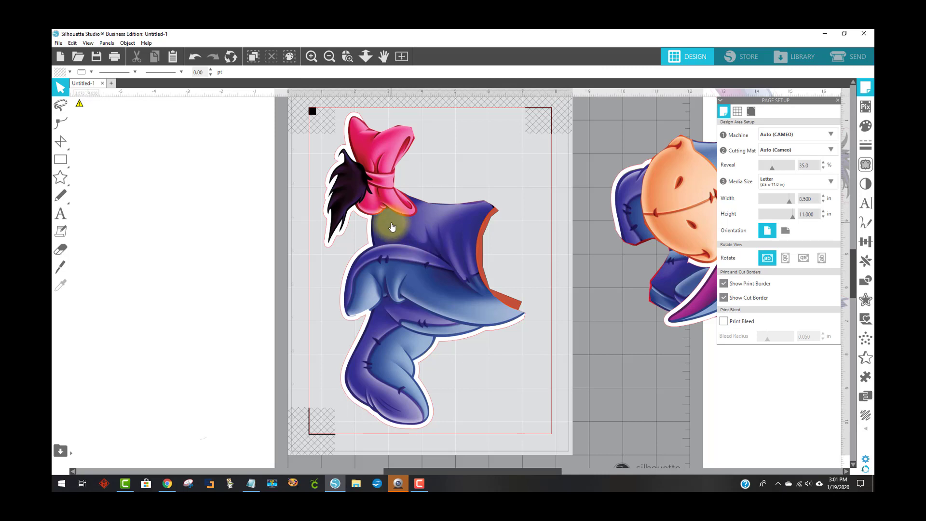
Open Print and, in the printer preferences, set quality to High and enable Print Preview
click(58, 43)
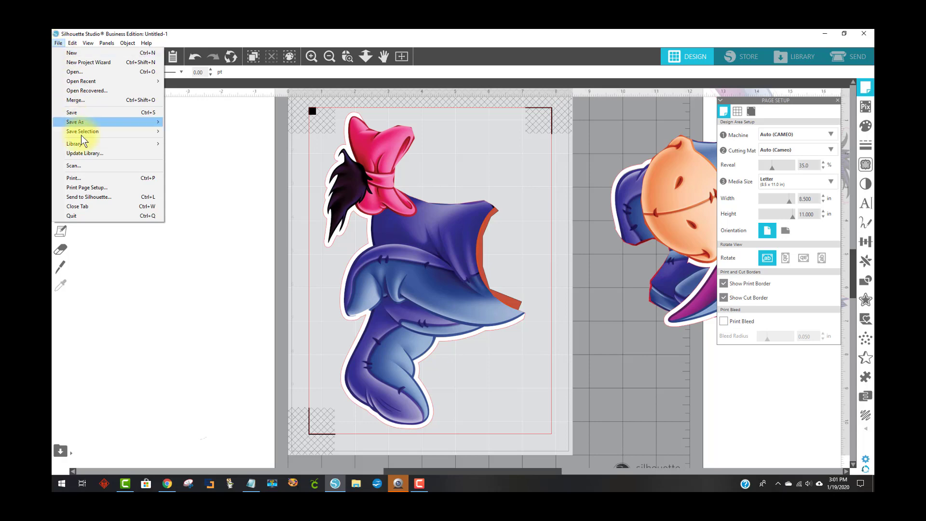
click(89, 179)
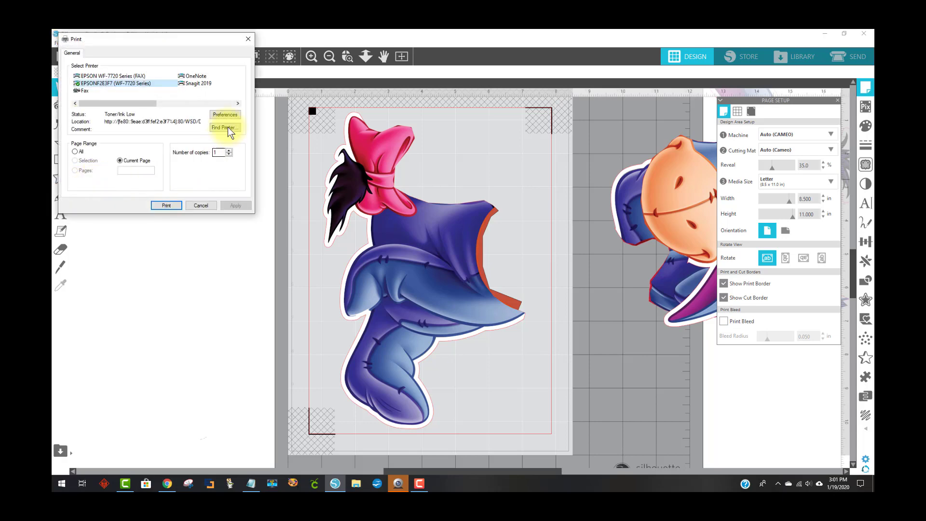
click(226, 115)
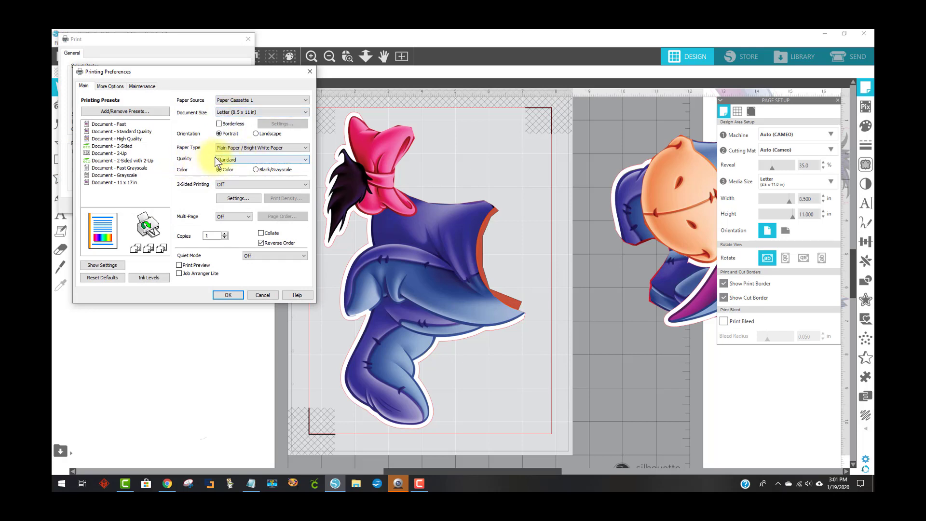
click(226, 159)
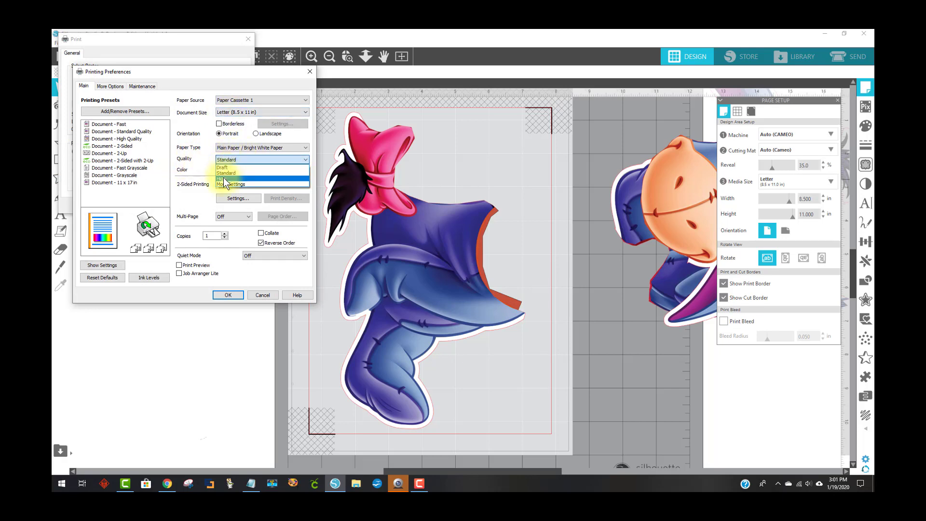
click(224, 178)
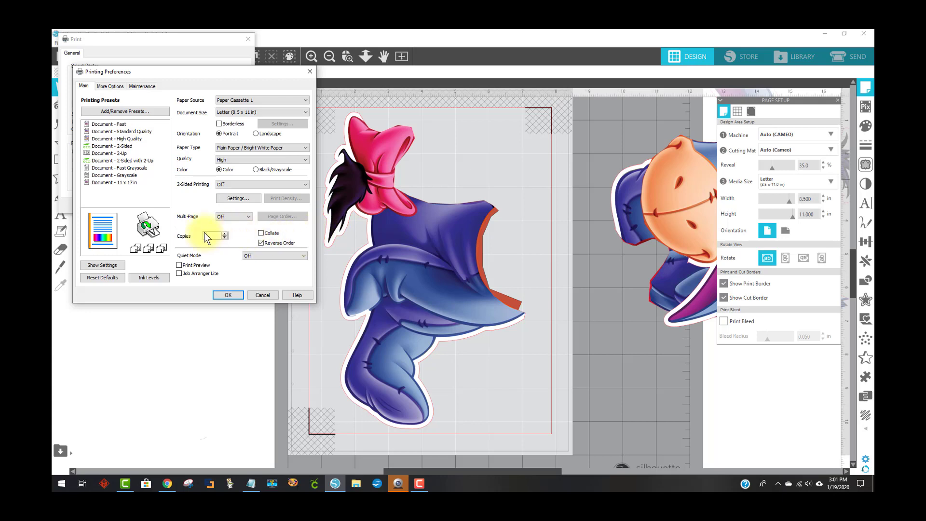
click(179, 265)
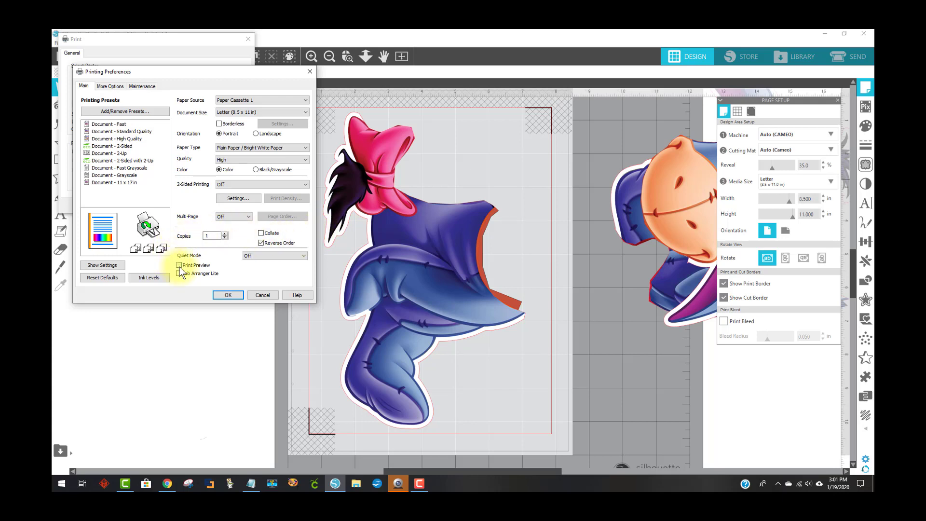
click(228, 296)
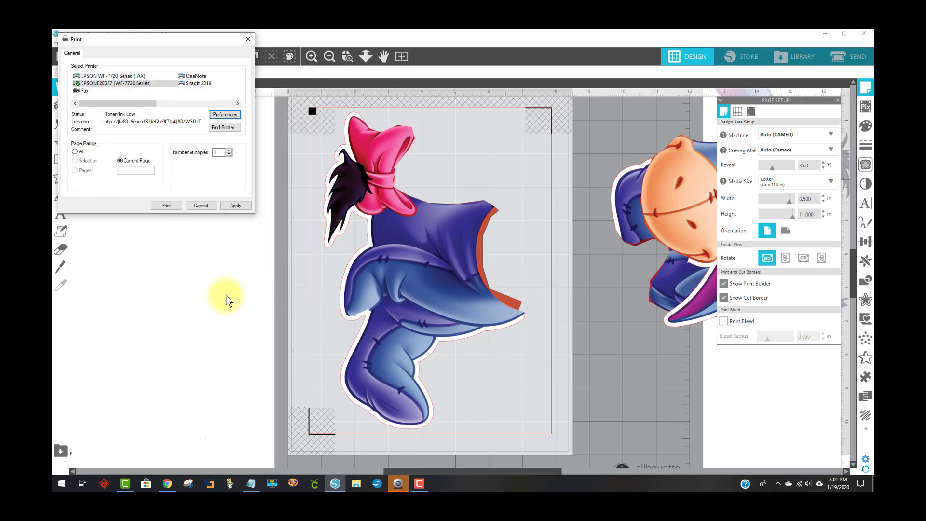
Print the current page and confirm printing from the print preview
click(166, 206)
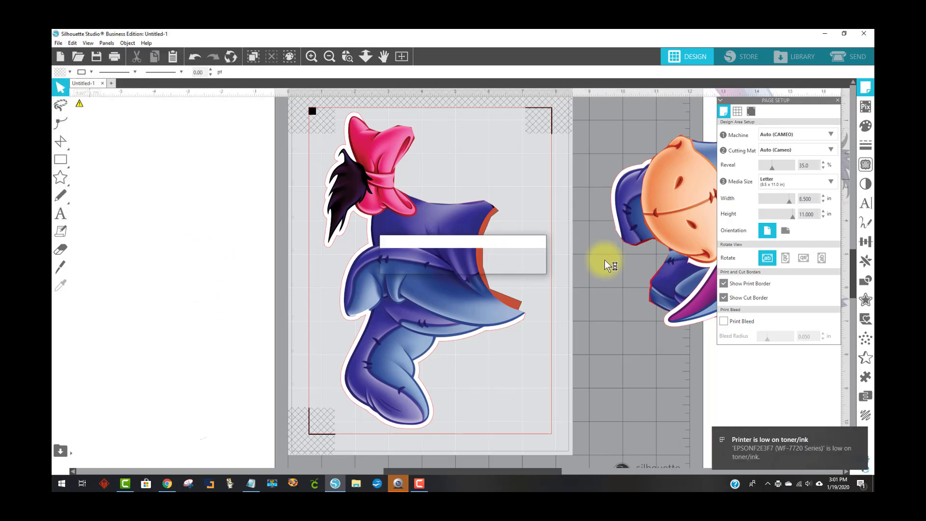
click(860, 436)
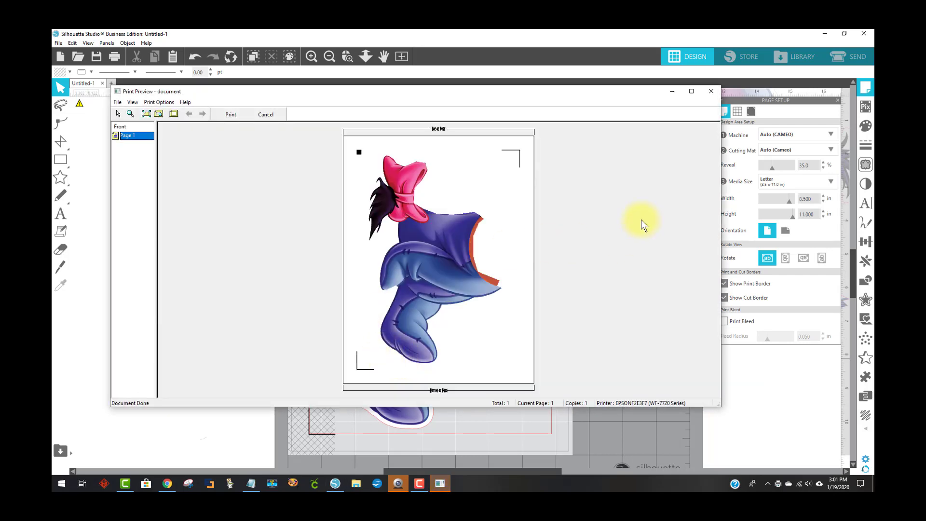
click(231, 116)
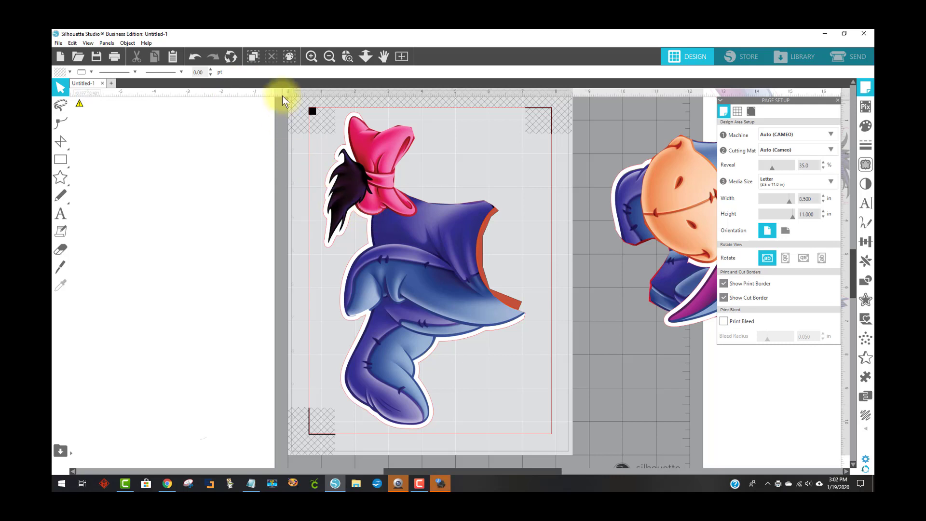
Select everything on the page and save the selection to the hard drive as a JPEG named "eyeore bottom for cricut"
drag(231, 98, 525, 441)
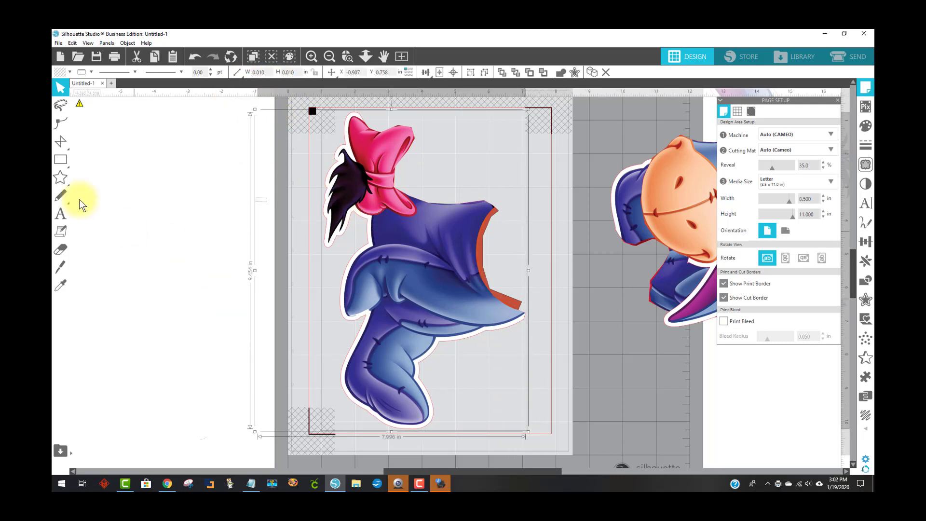
click(59, 44)
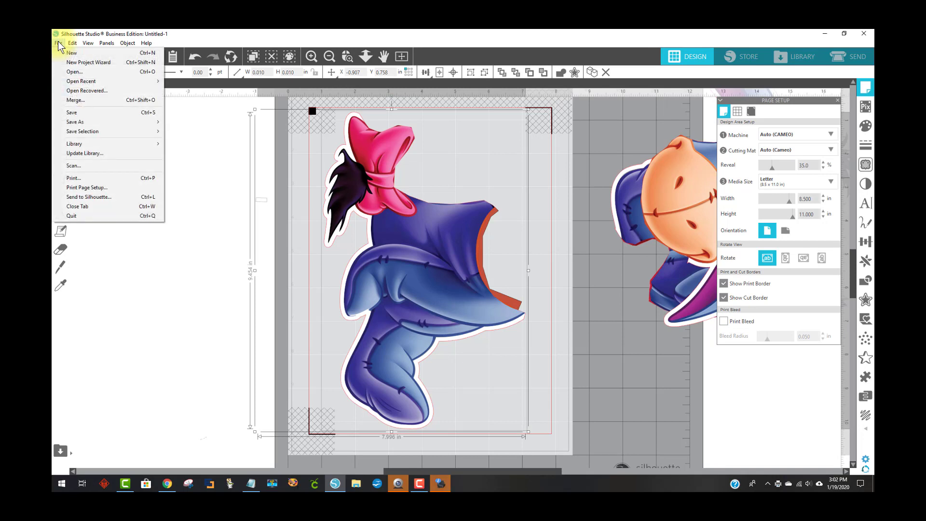
mouse_move(82, 133)
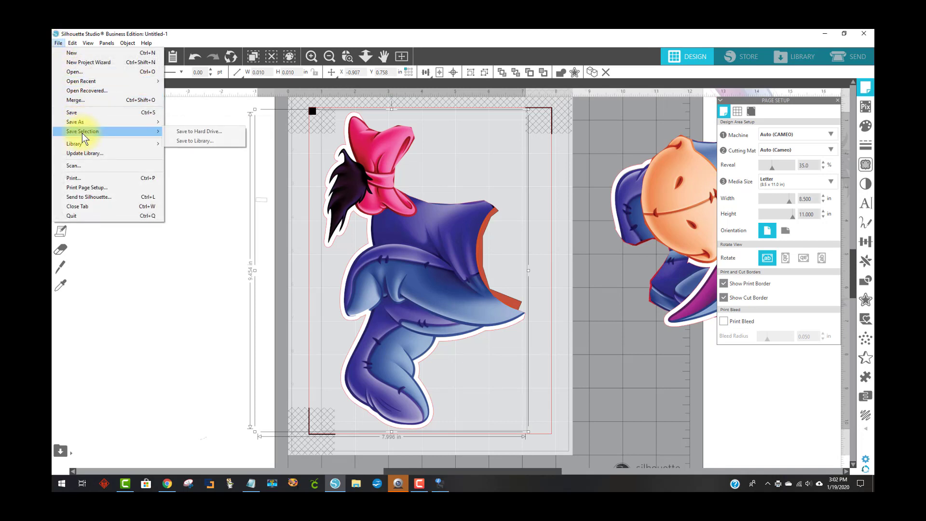
click(213, 130)
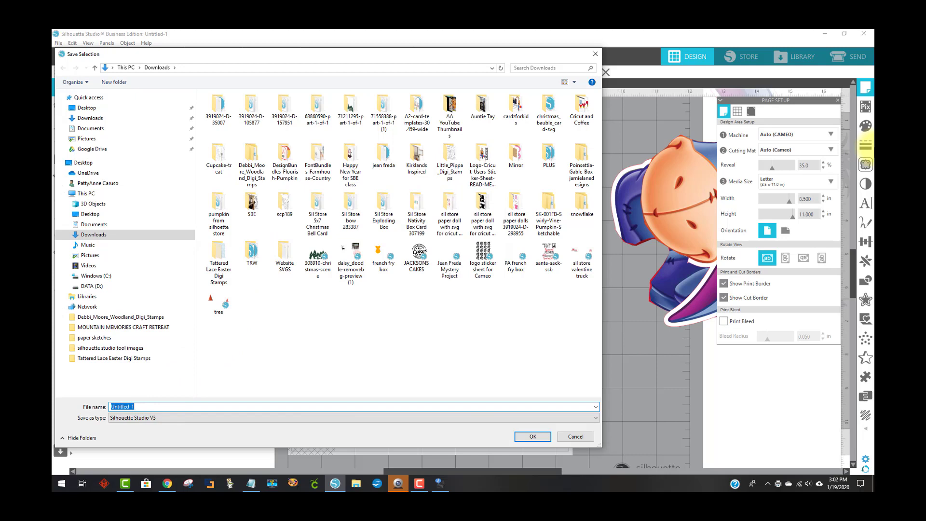
text(eyeore bottom)
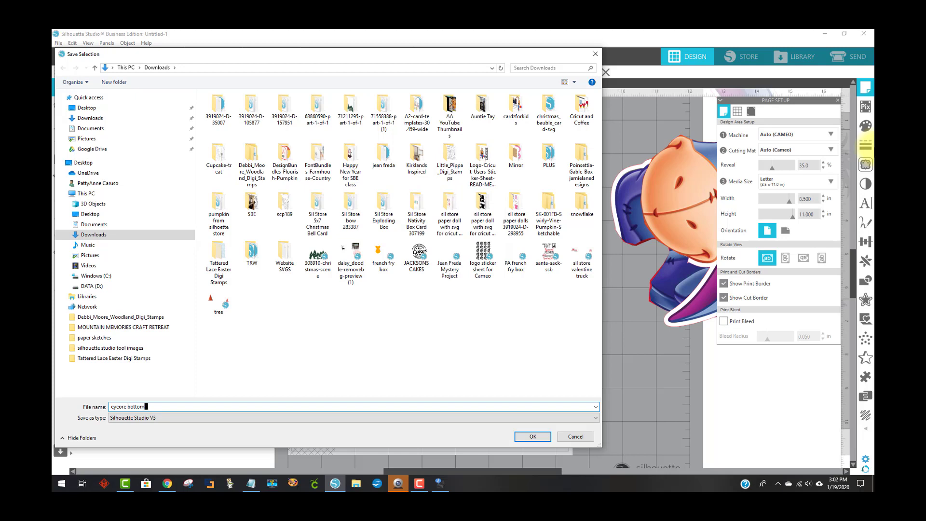
text( for cricut)
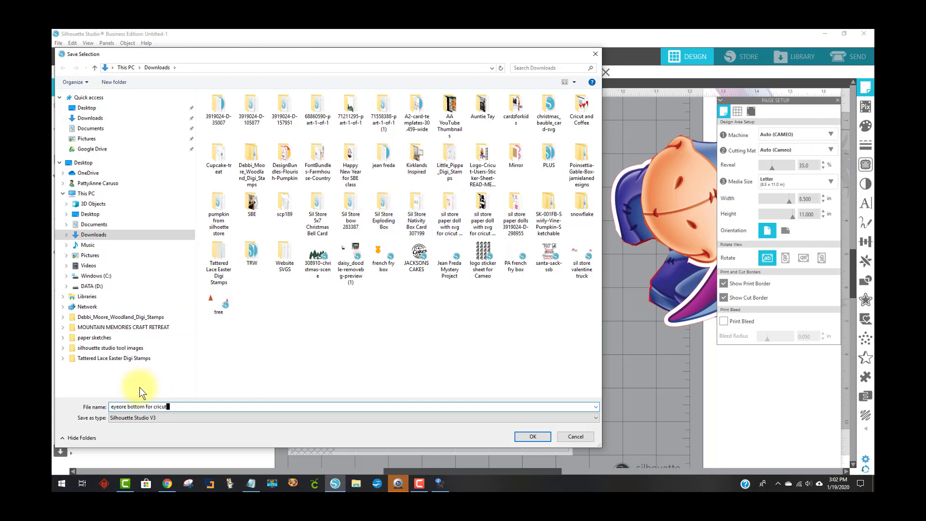
click(146, 418)
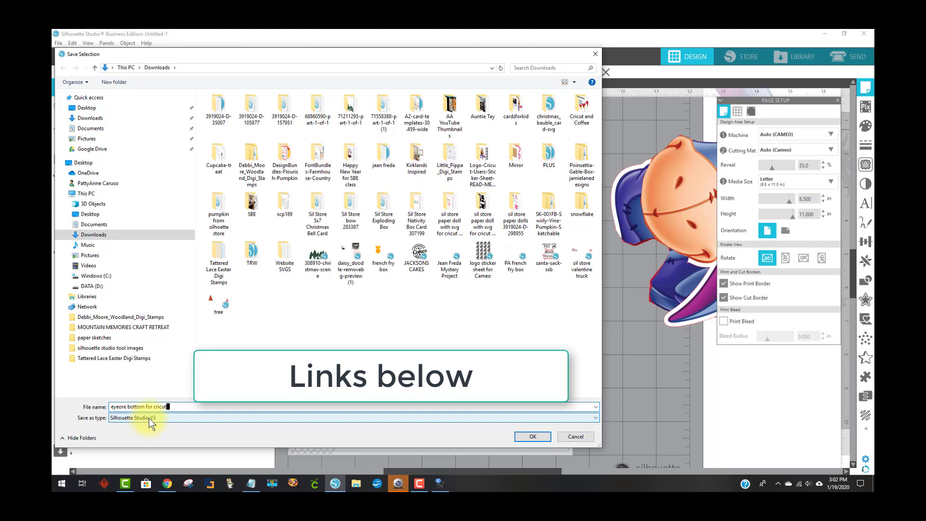
click(149, 419)
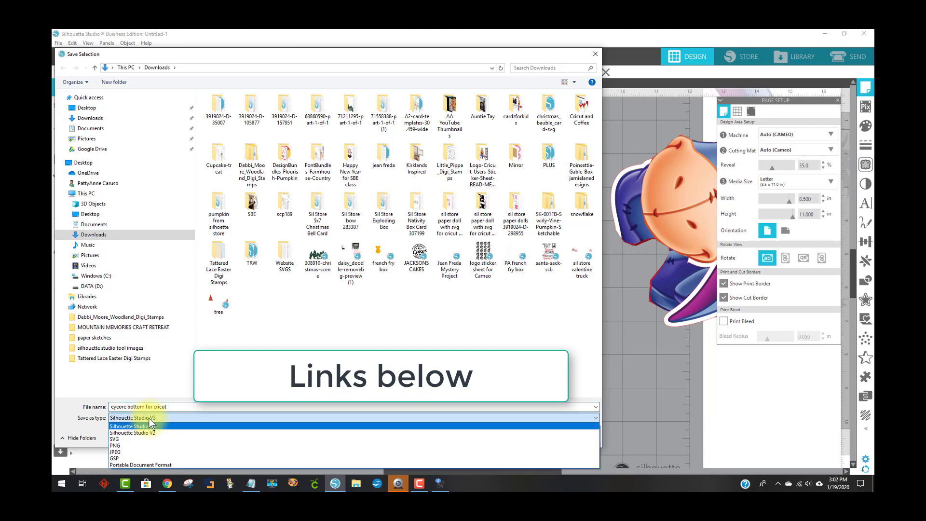
click(129, 452)
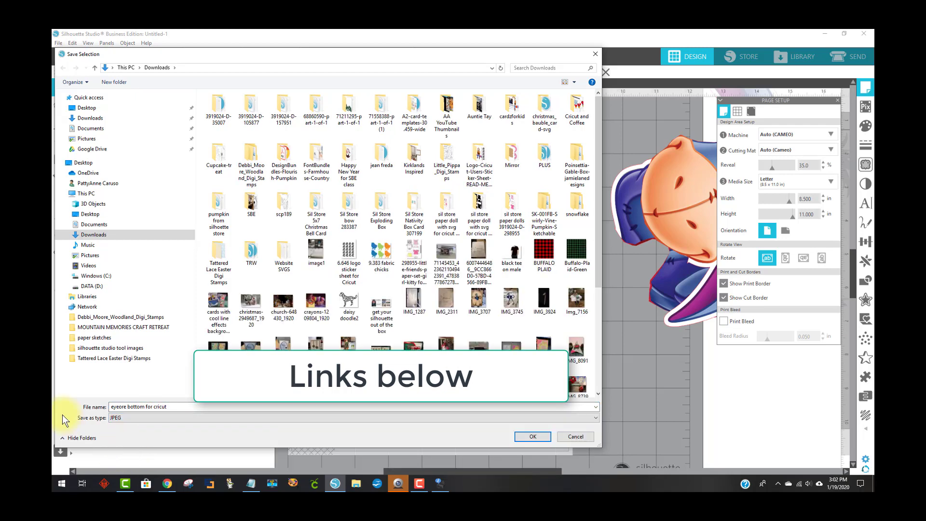
click(531, 437)
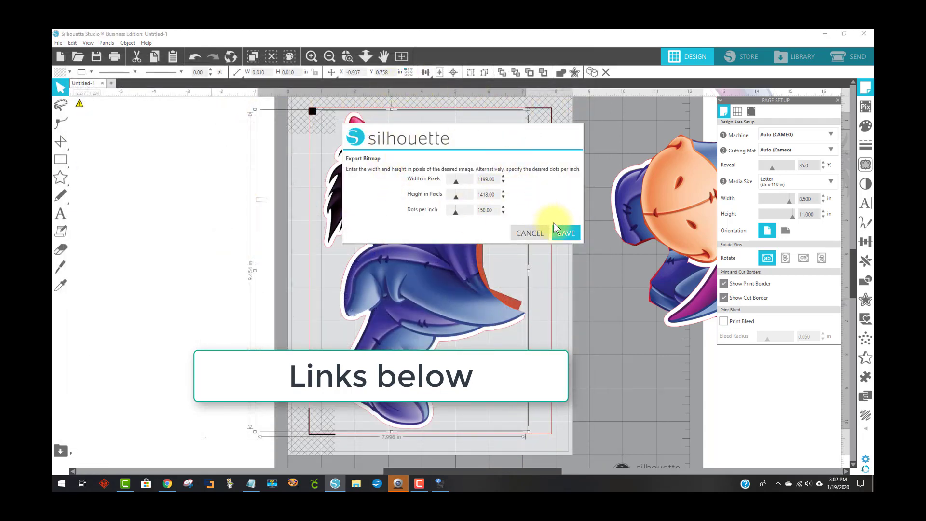
click(564, 232)
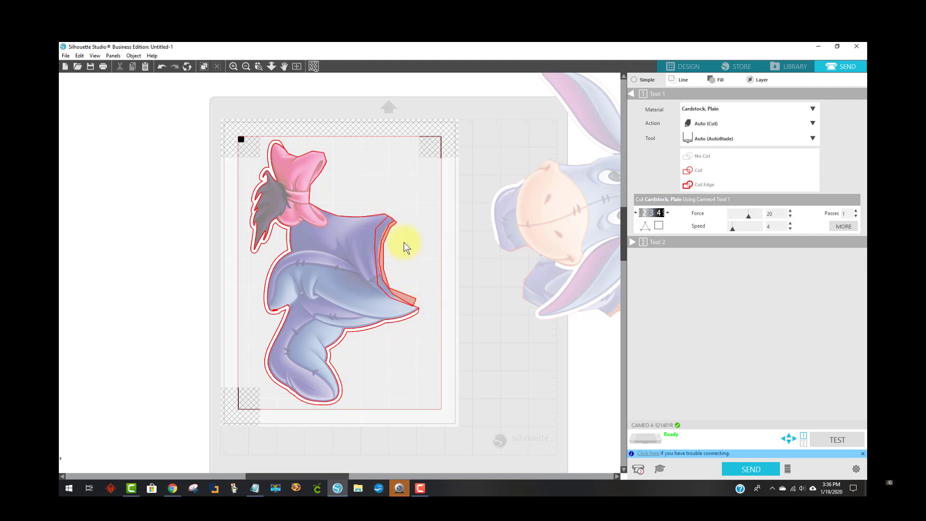
Select the lower-body design in the Send view and set its cut action to Cut Edge
drag(266, 143, 438, 423)
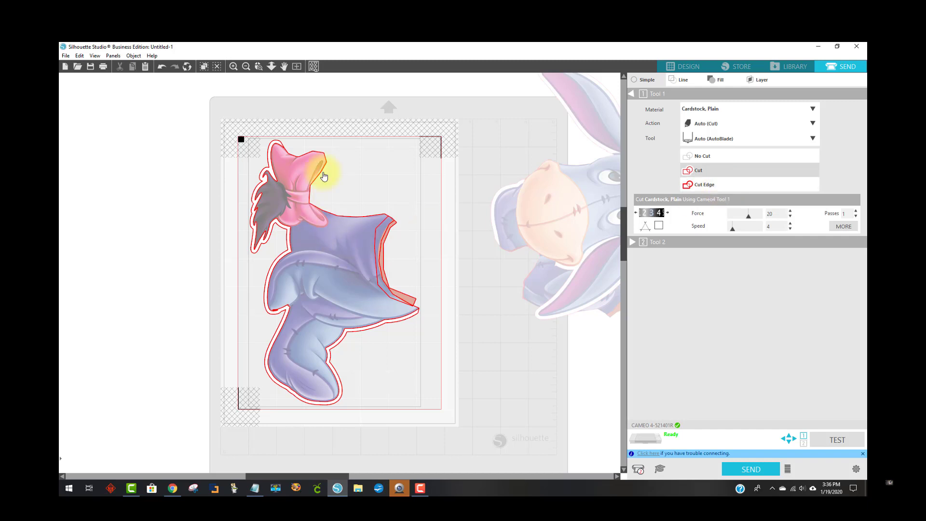
click(735, 185)
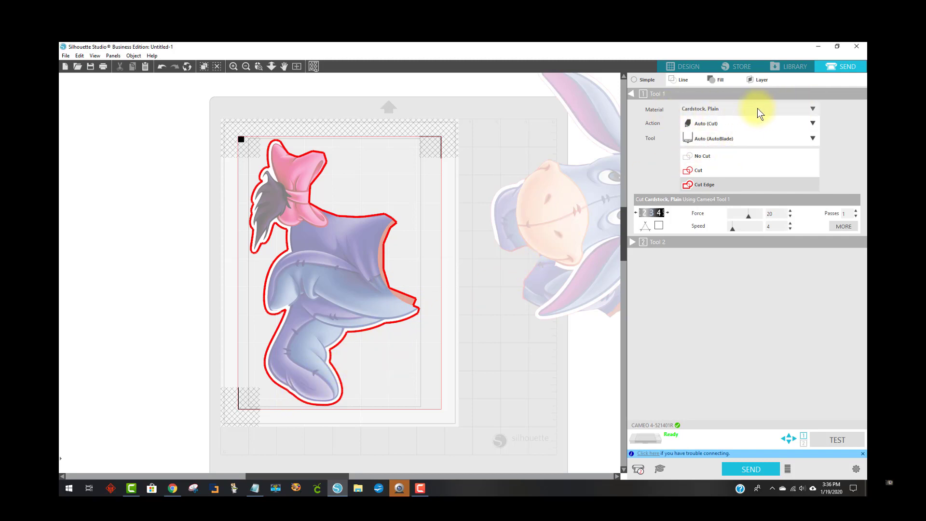
Set the material to Coverstock, Heavy (105lb-122lb) and the passes to 1
click(812, 109)
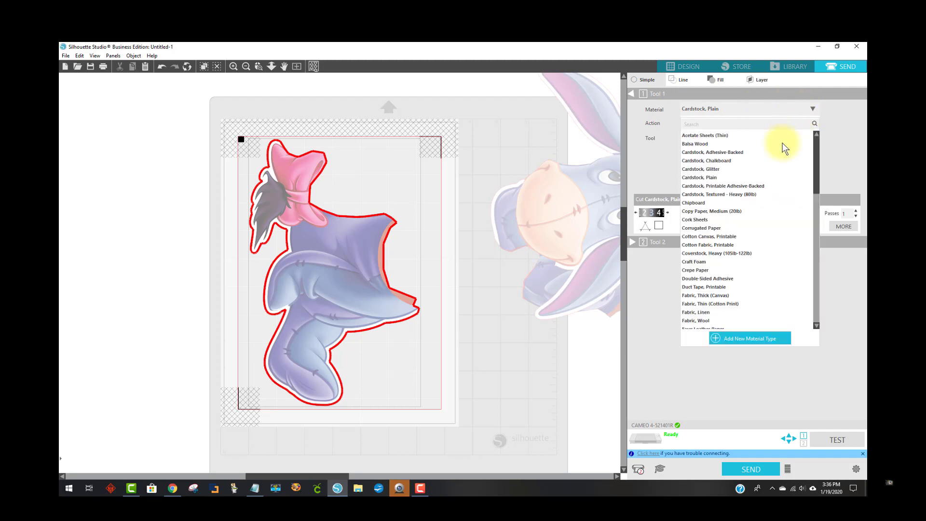
click(719, 253)
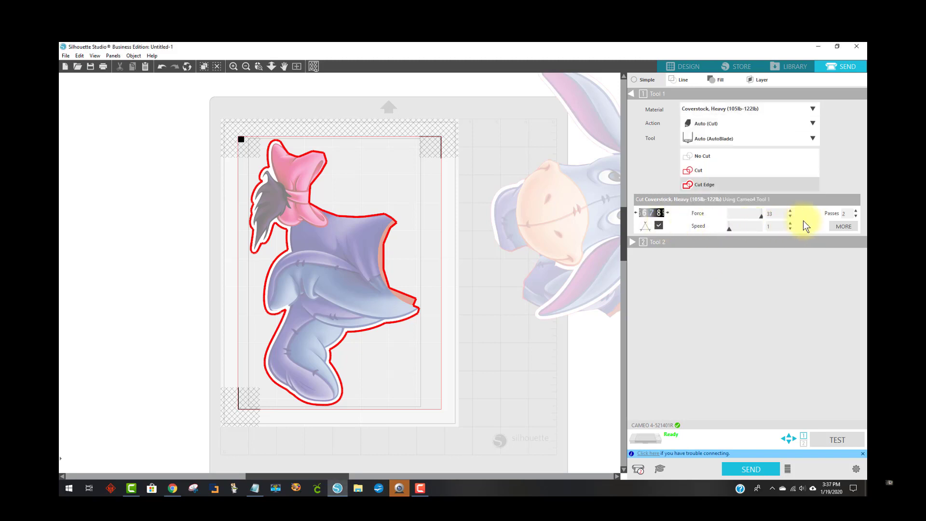
click(856, 210)
click(857, 216)
click(857, 216)
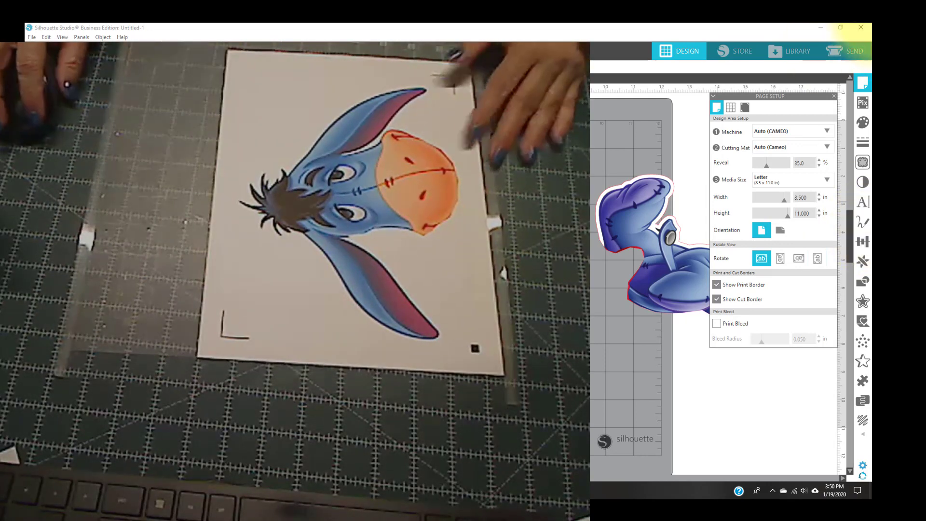
Return to the Send view, select the Eeyore head design and set it to Cut Edge
click(851, 52)
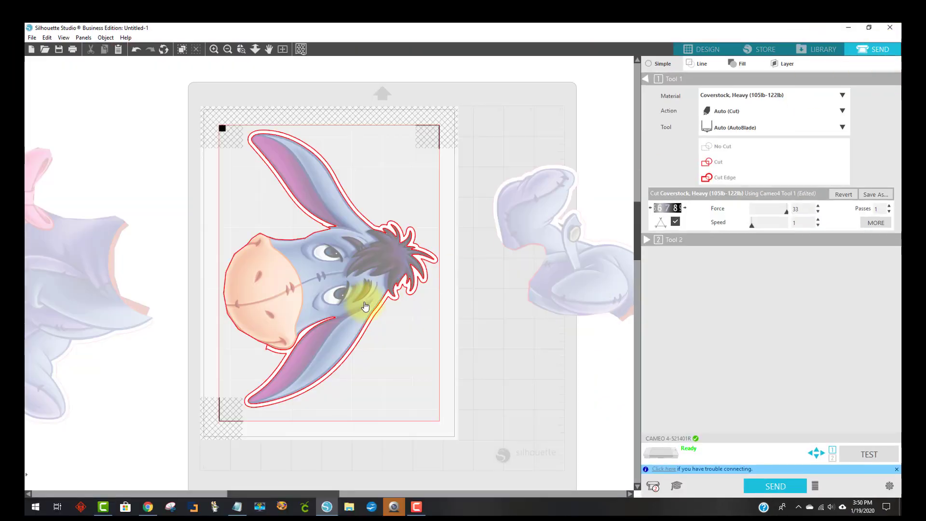
click(302, 369)
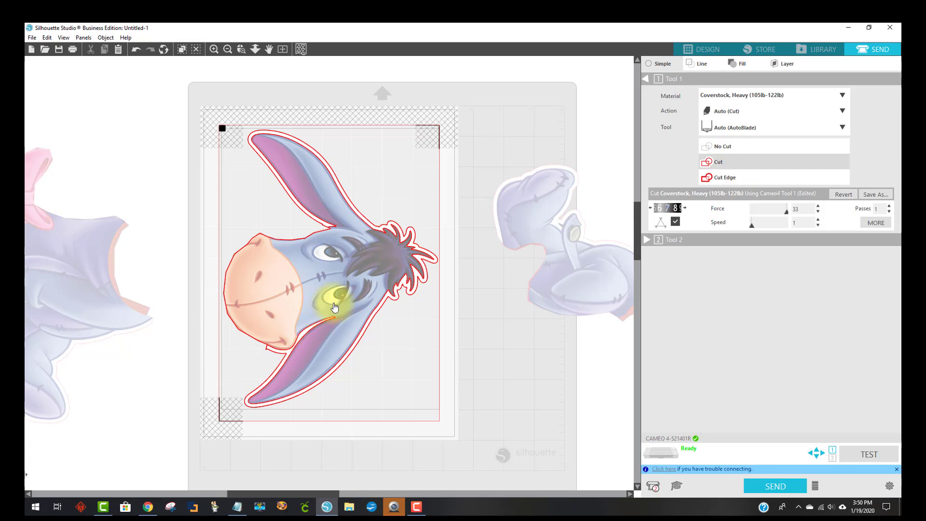
click(737, 178)
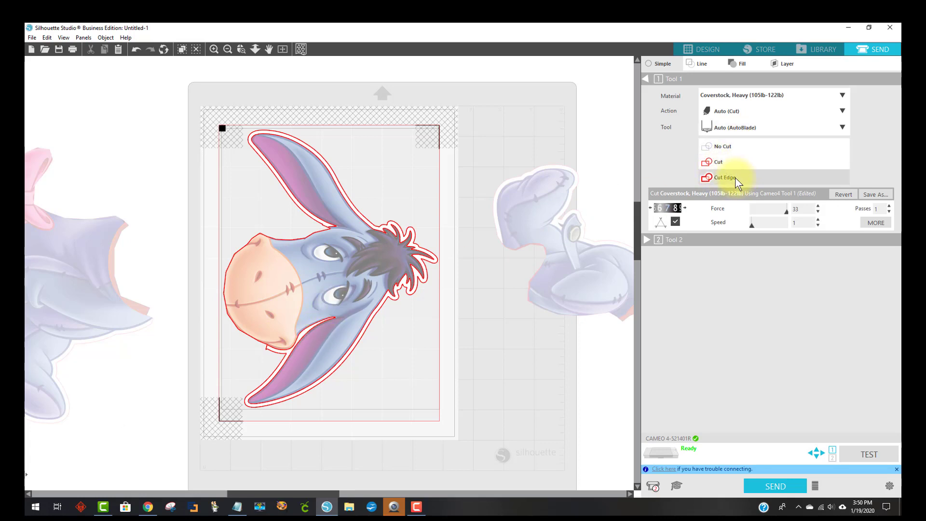